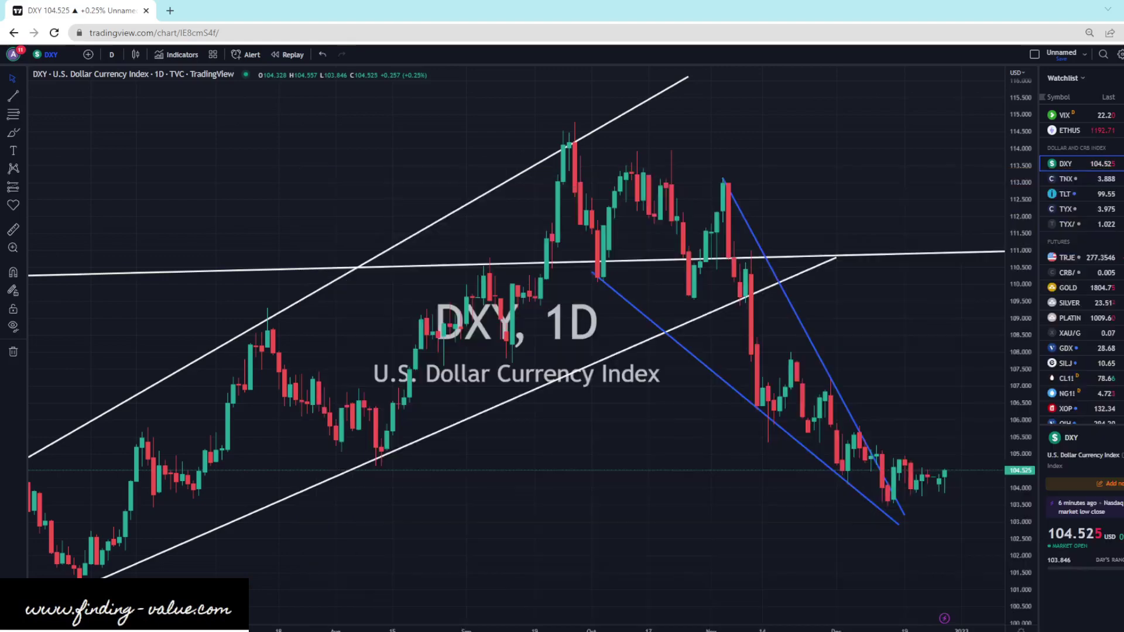
Step: Sketch two brush strokes near the recent DXY candles, then undo both
scroll(664, 440, up, 2)
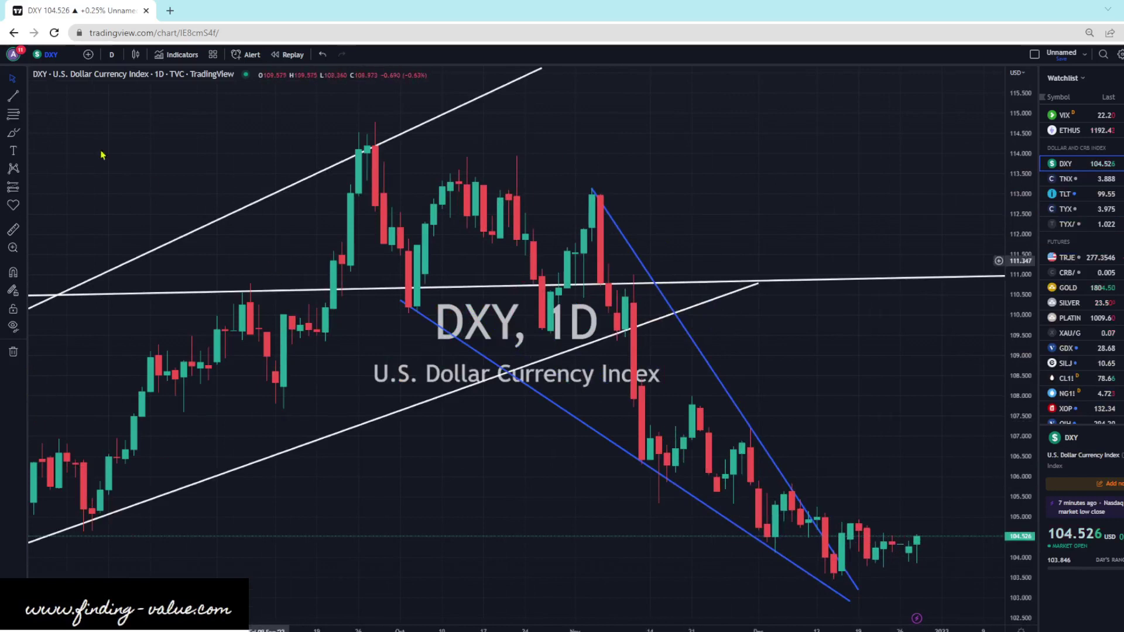
click(14, 131)
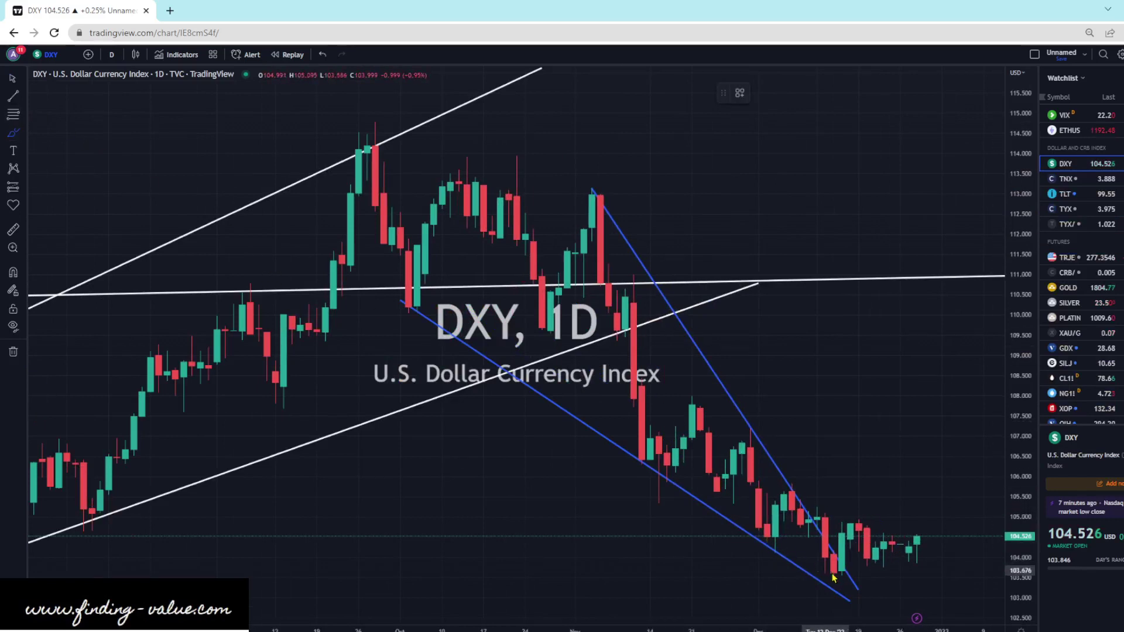
drag(810, 572, 930, 567)
drag(811, 507, 917, 533)
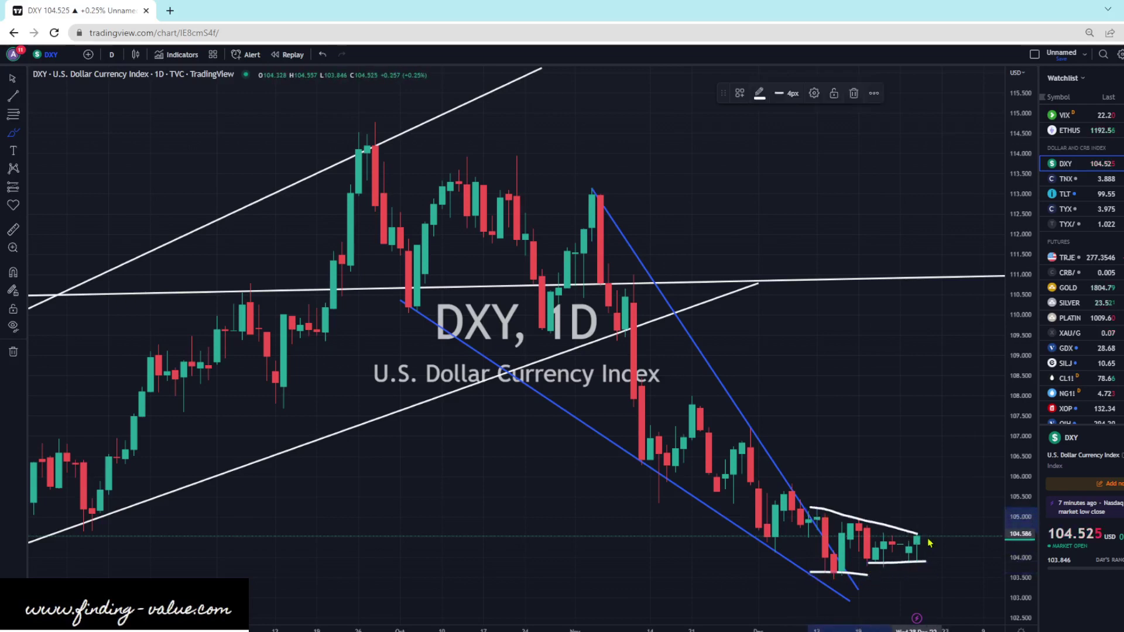
click(322, 55)
click(323, 55)
click(322, 55)
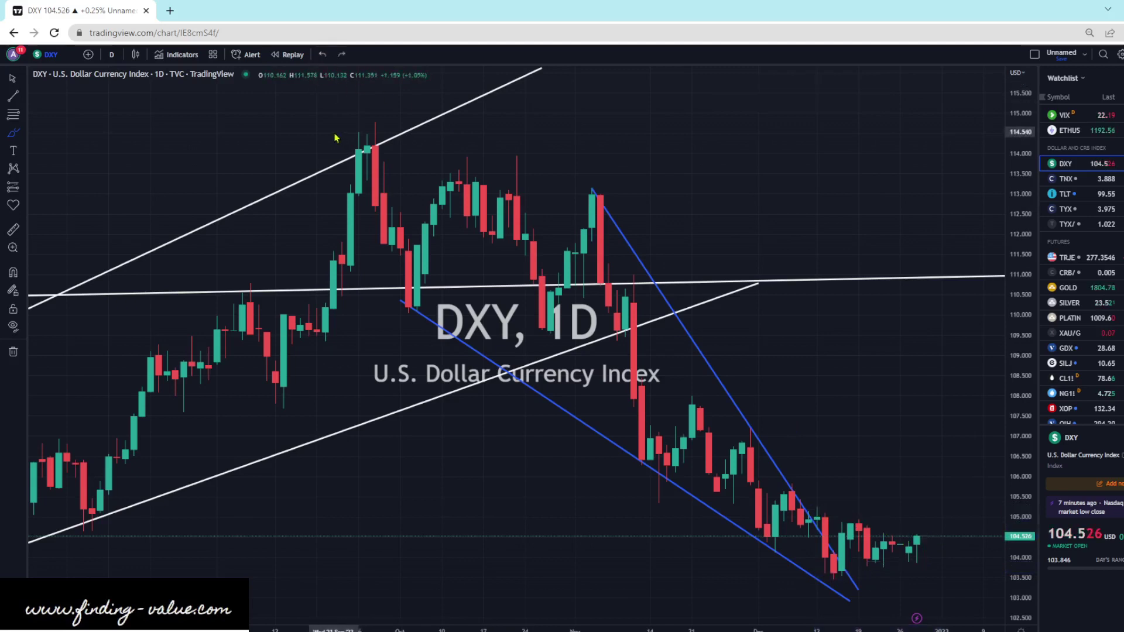
Step: Draw a trend line from the early December high past the latest candle, then delete it
key(alt+t)
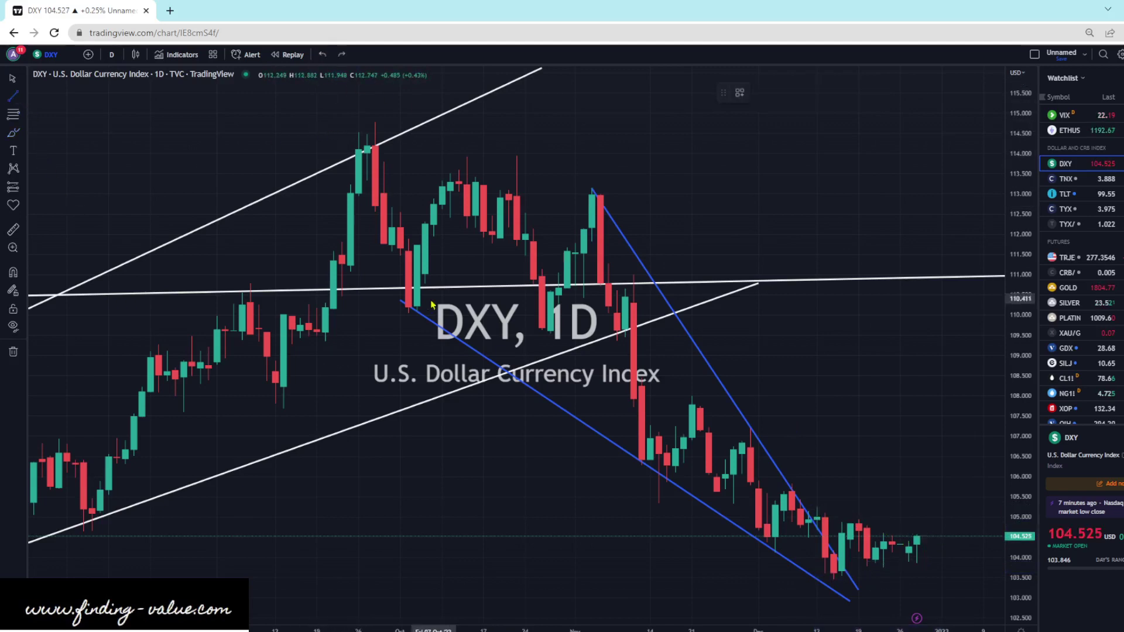
click(775, 485)
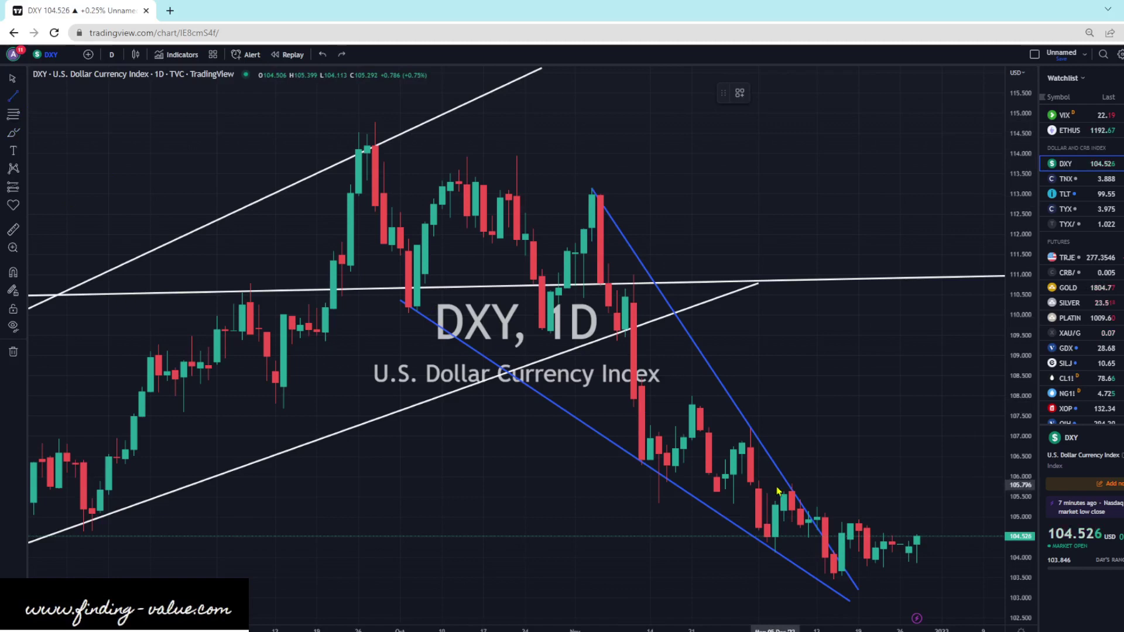
click(942, 558)
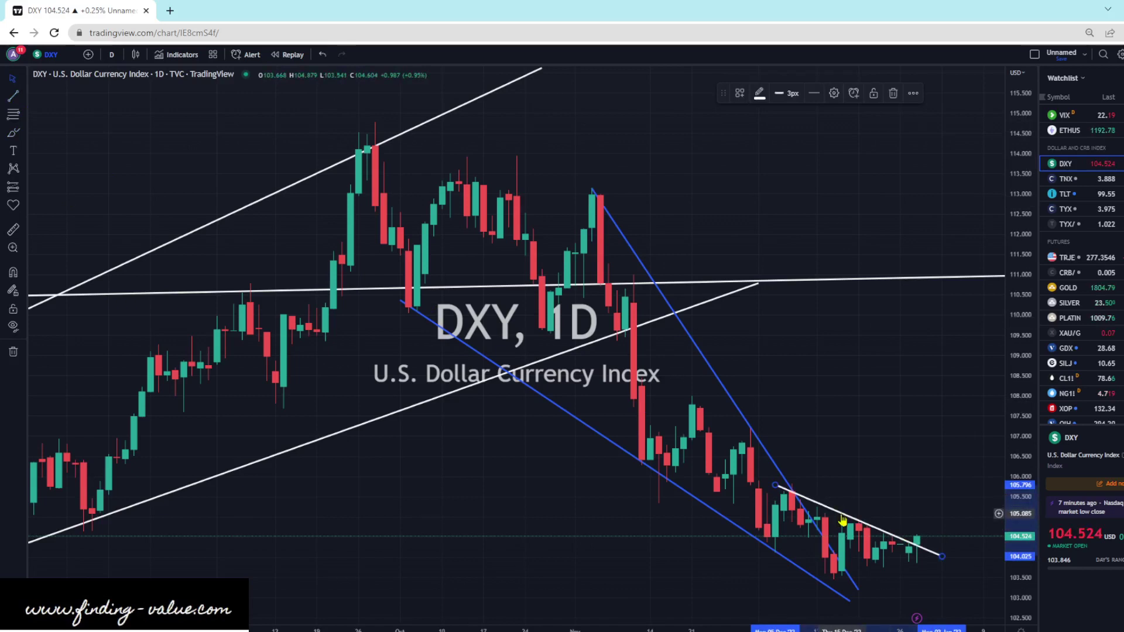
key(Delete)
Step: Switch the DXY chart to the monthly 1M interval
scroll(631, 391, left, 3)
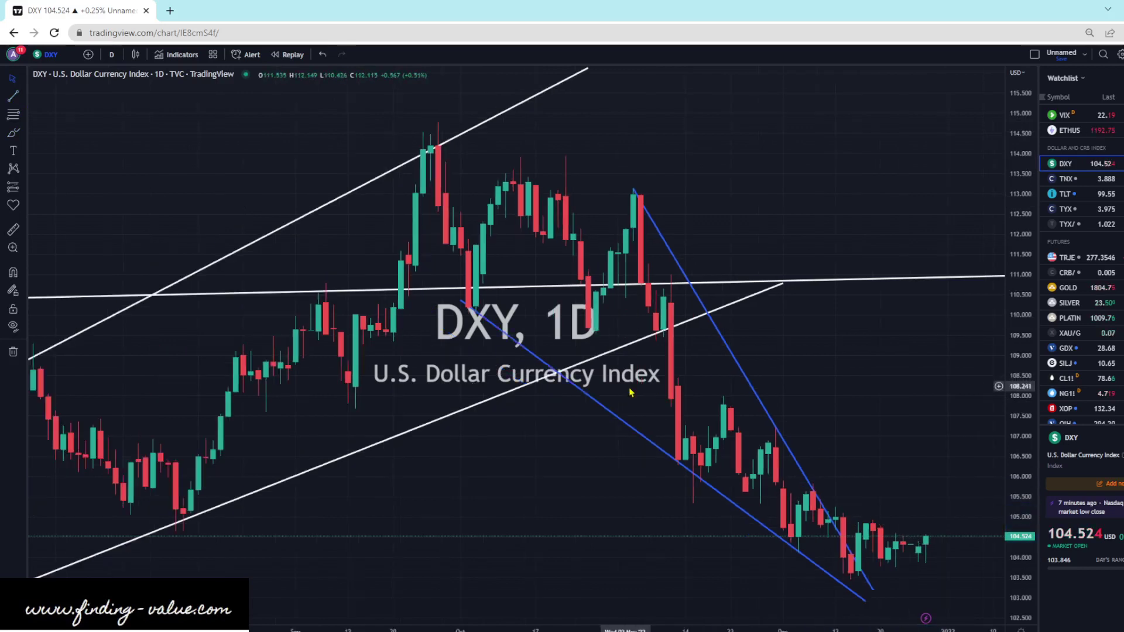
text(1M)
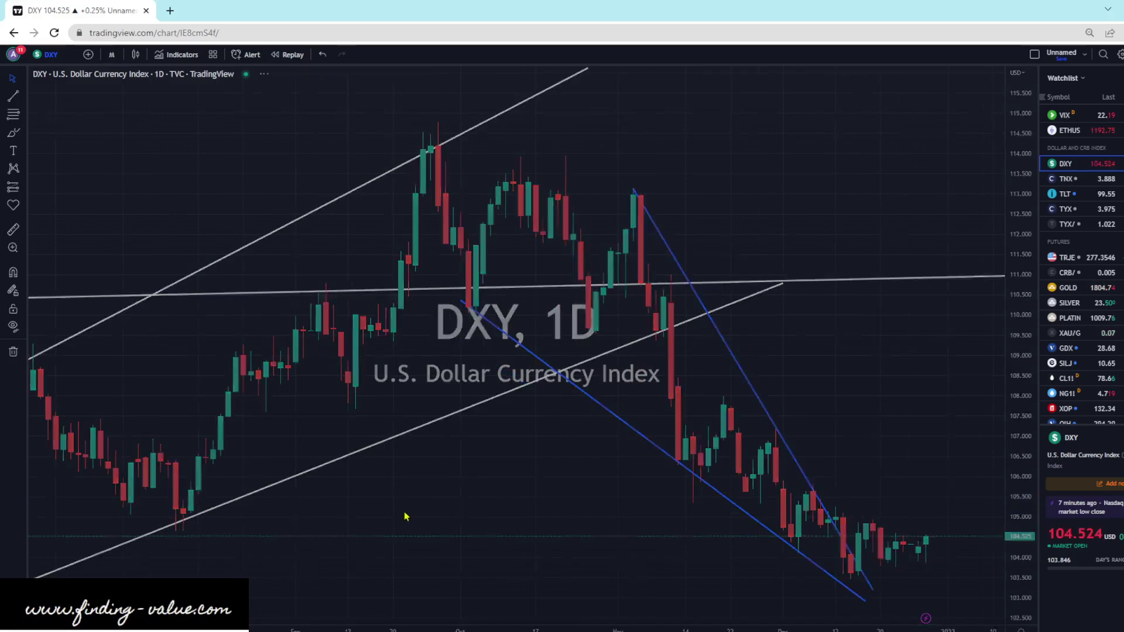
key(Return)
Step: Lower the monthly blue projection line's bottom end slightly, then return DXY to the 1D interval
scroll(400, 518, up, 2)
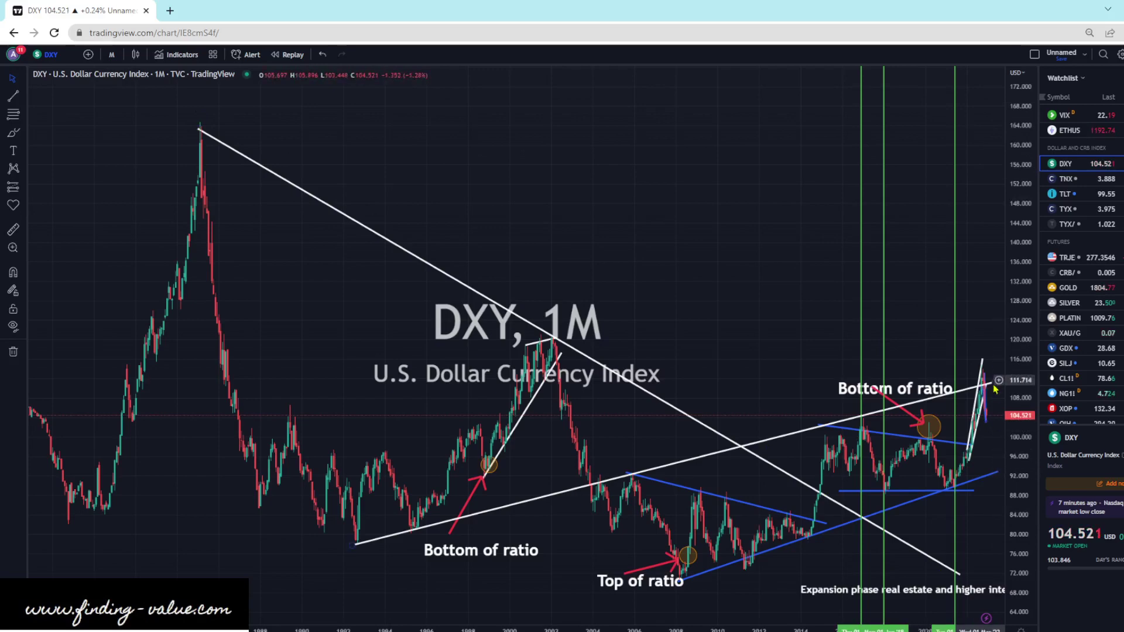
scroll(747, 478, up, 3)
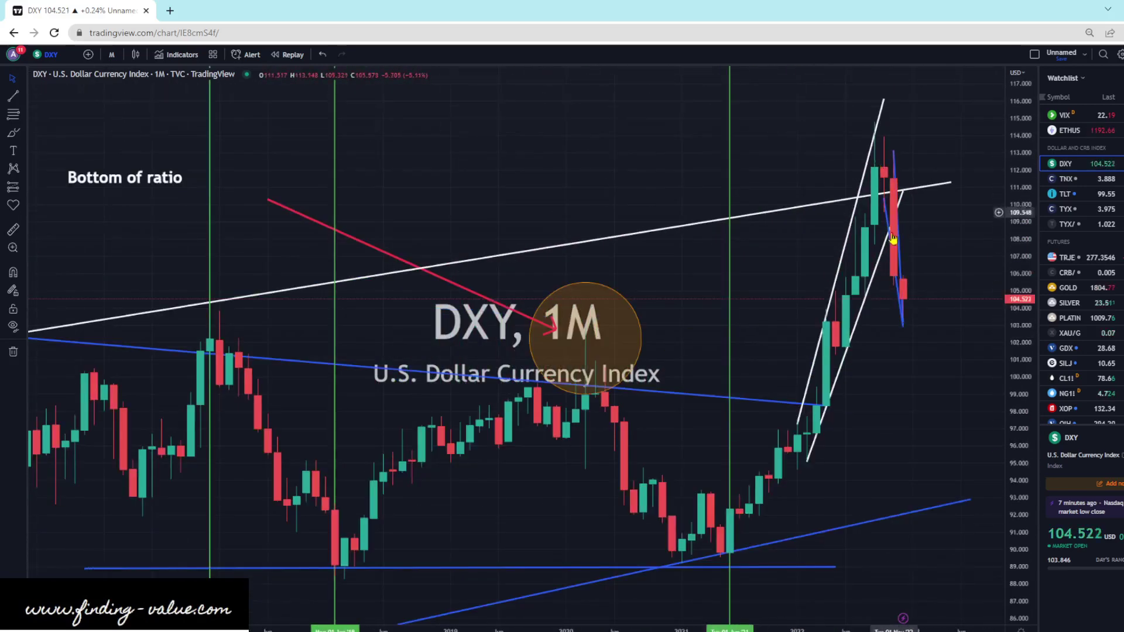
click(903, 316)
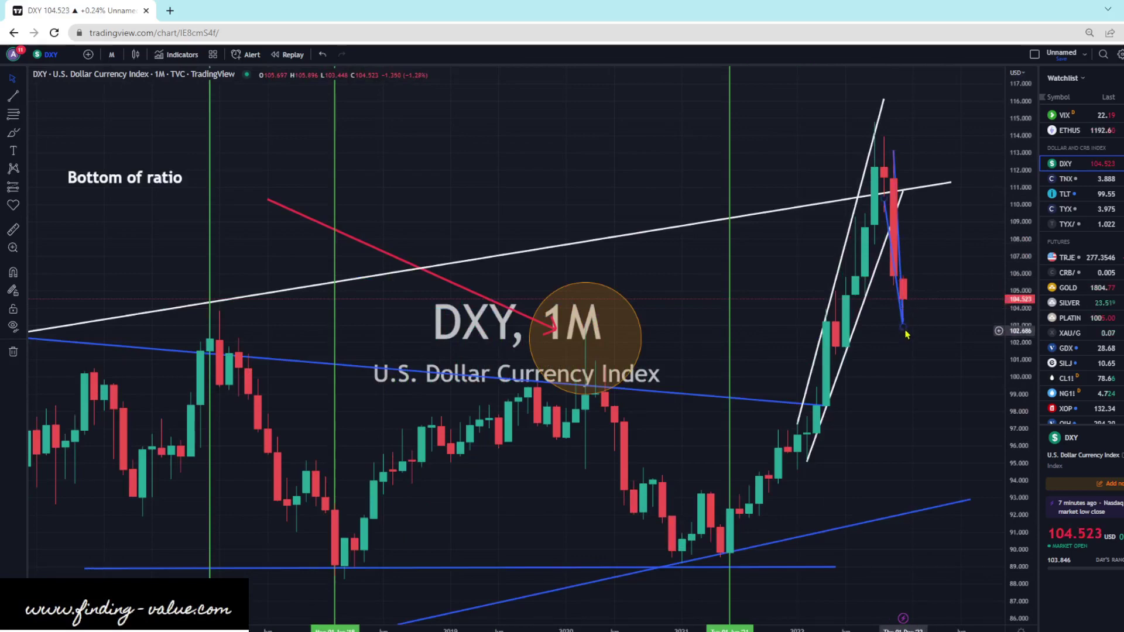
drag(904, 317, 903, 325)
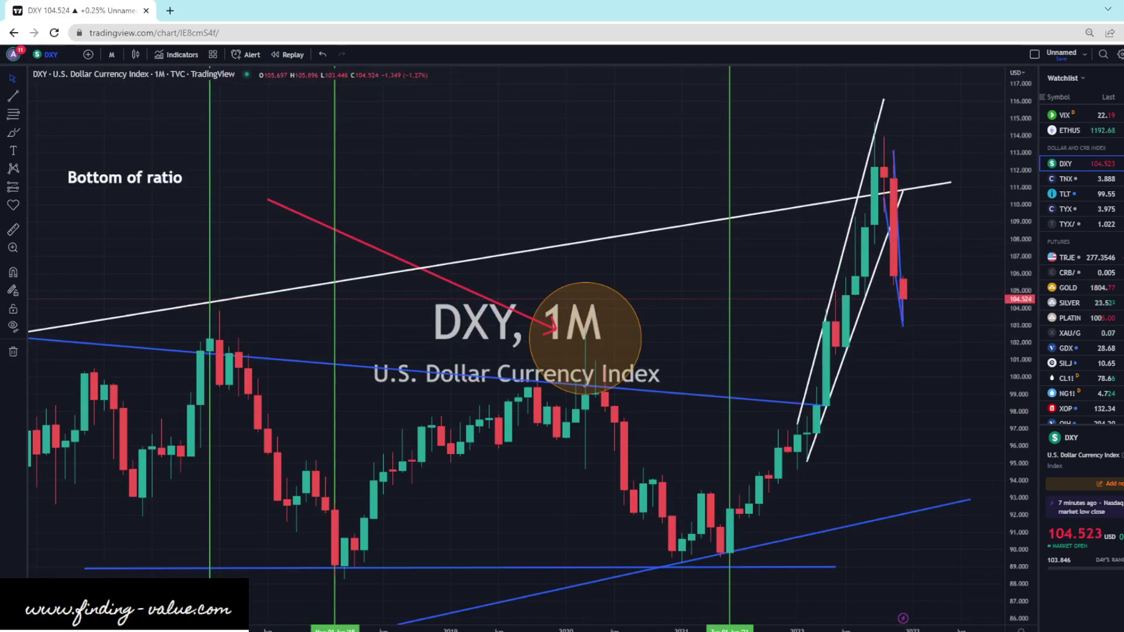
text(1D)
key(Return)
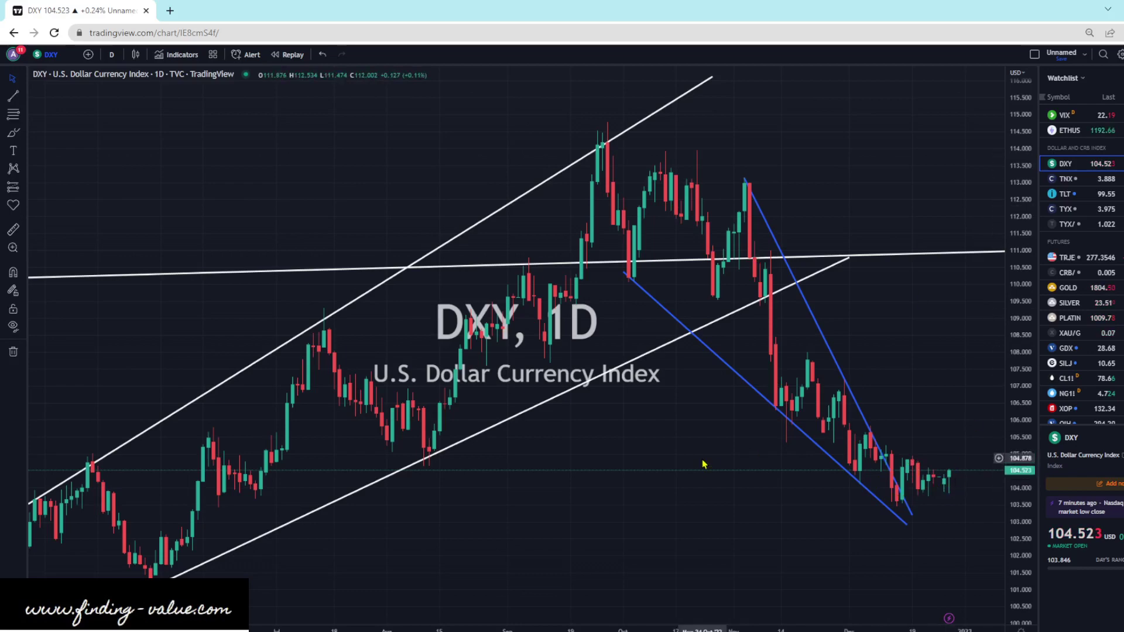
Step: Select TNX from the watchlist and view the 10-year yield on the 1M interval
key(Down)
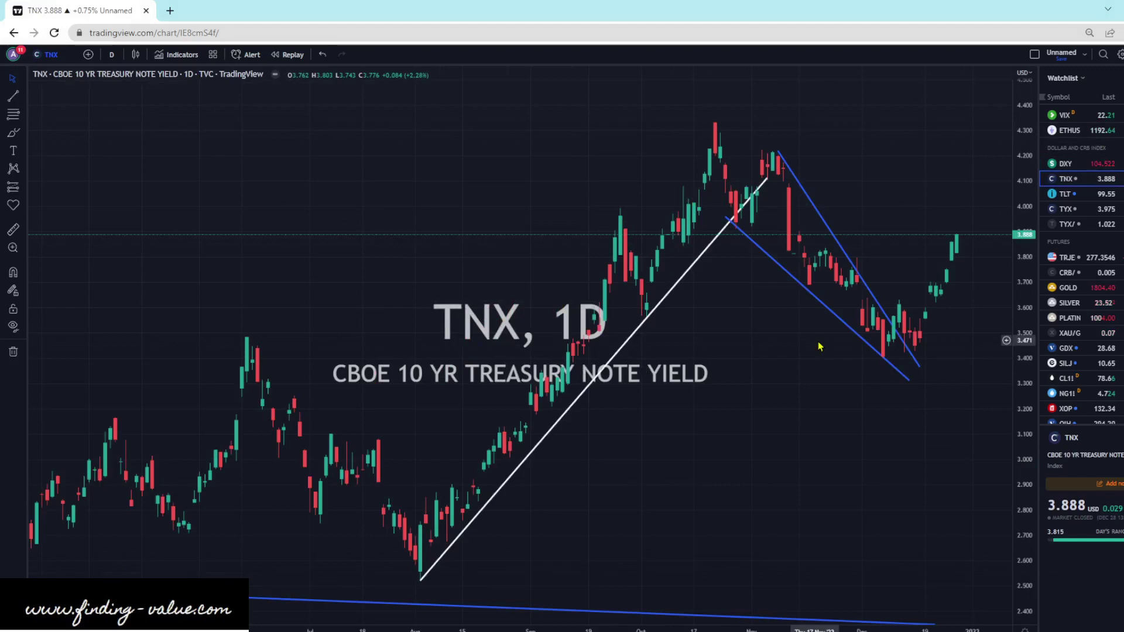
scroll(632, 485, down, 3)
scroll(632, 486, up, 2)
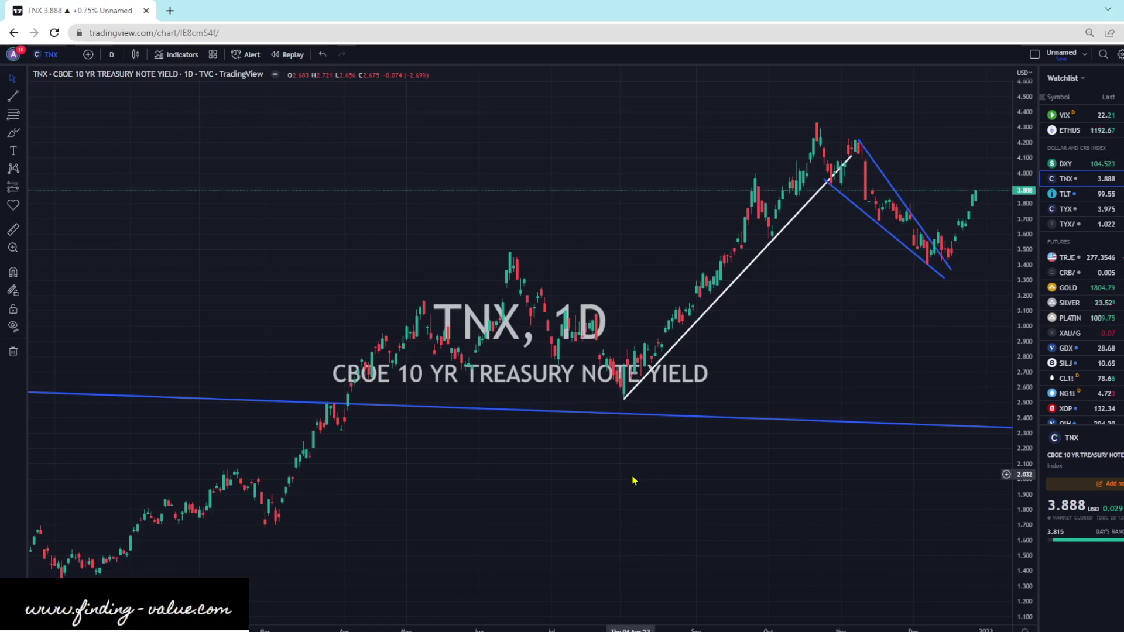
scroll(614, 462, down, 1)
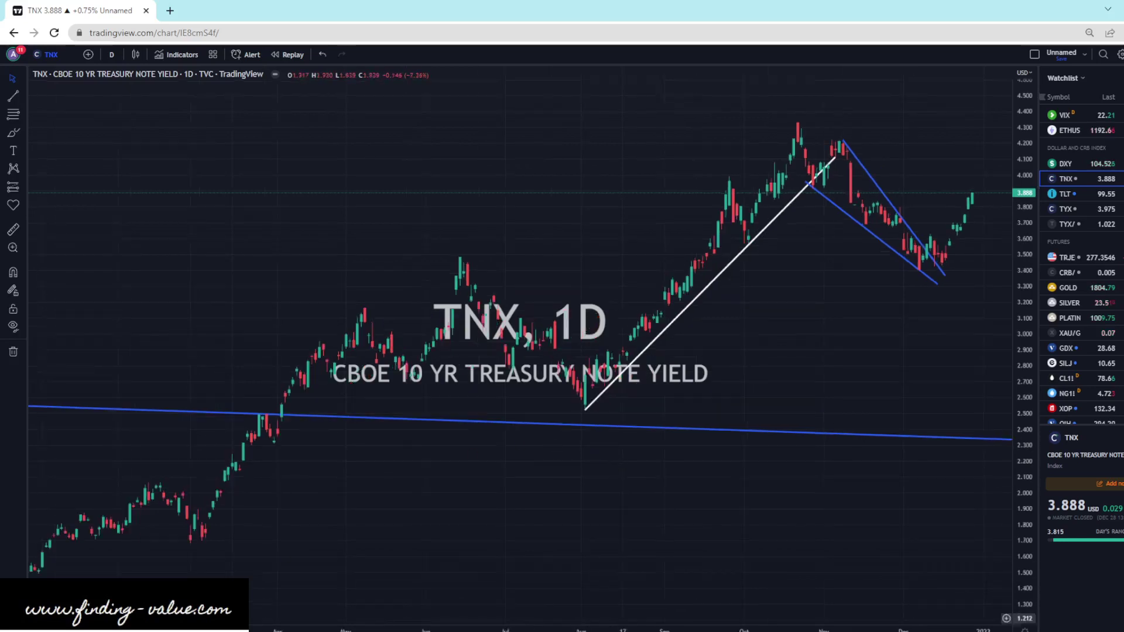
text(1M)
key(Return)
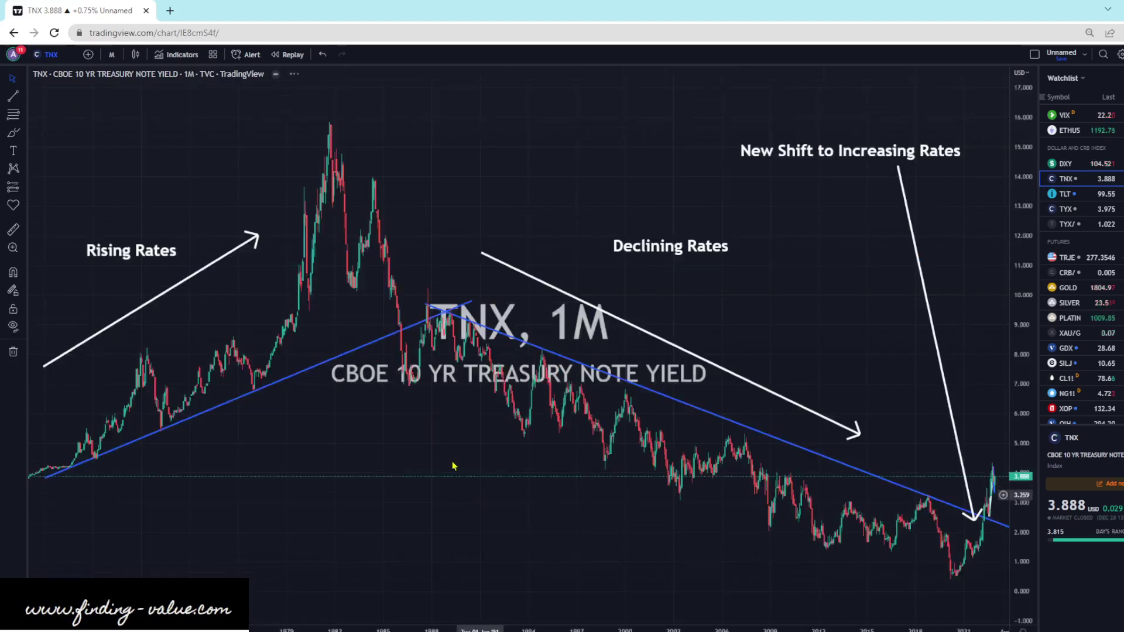
Step: Brush a stroke along the declining yields looping the late-2000s lows, then undo it
click(13, 133)
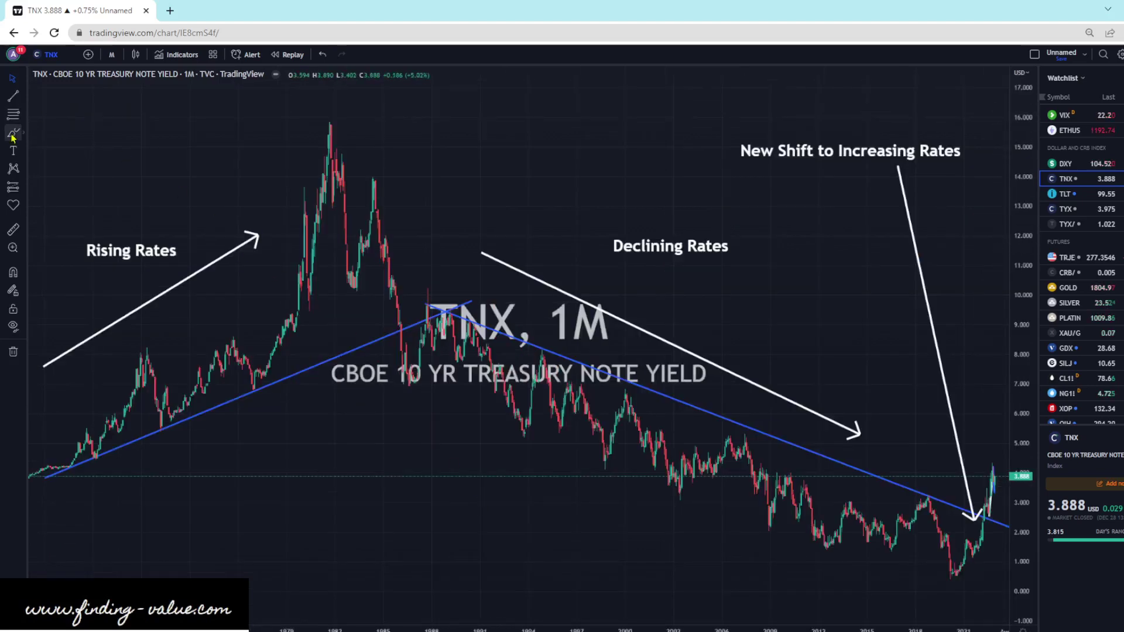
drag(399, 334, 543, 404)
mouse_move(670, 469)
mouse_down()
mouse_move(697, 508)
mouse_move(770, 464)
mouse_up()
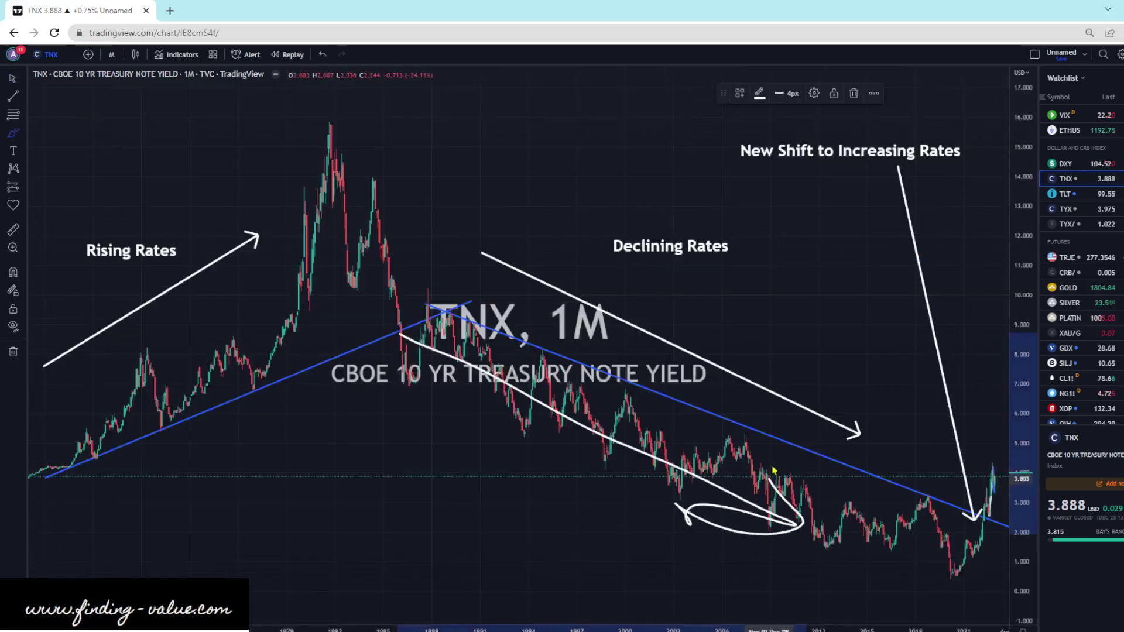
click(321, 54)
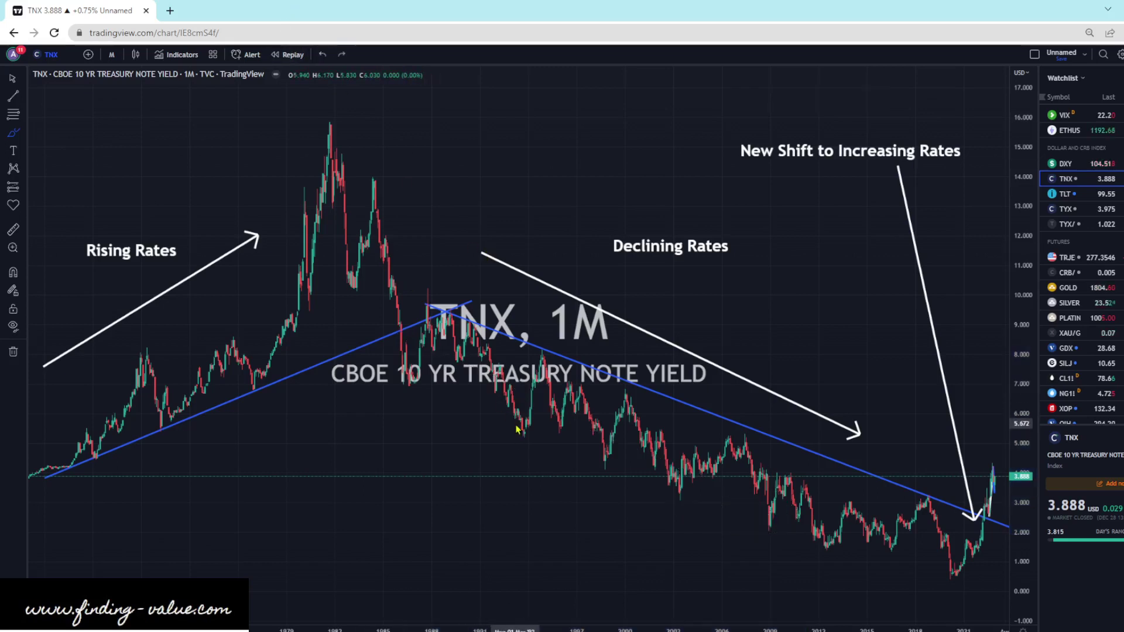
Step: Toggle the TNX chart between 1D and 1M intervals, ending on daily candles
scroll(551, 445, up, 3)
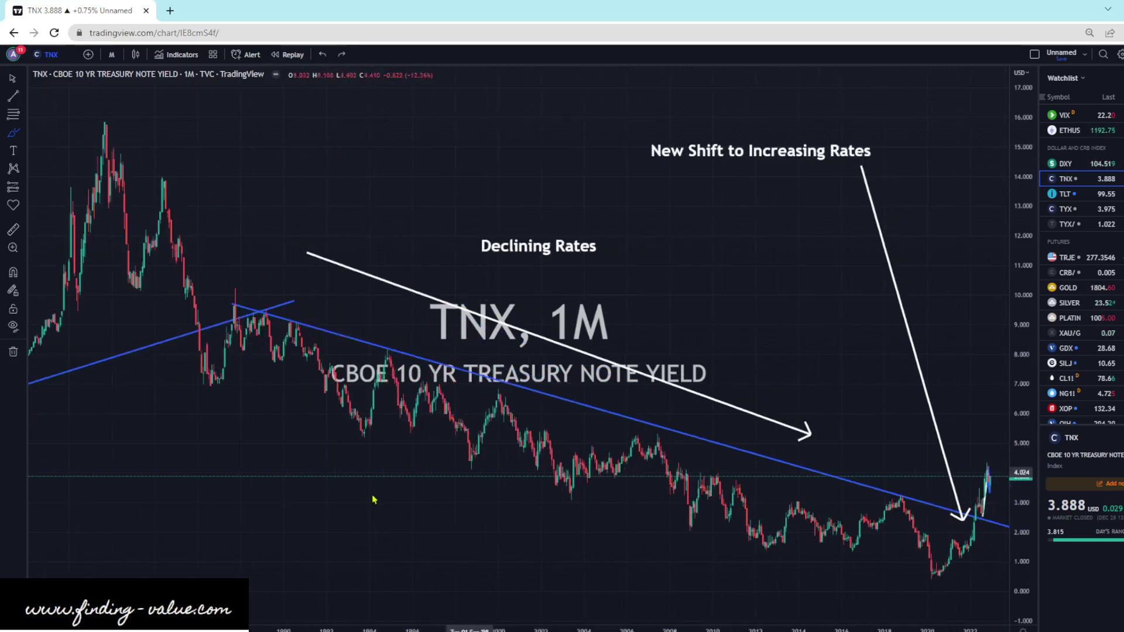
text(1D)
key(Return)
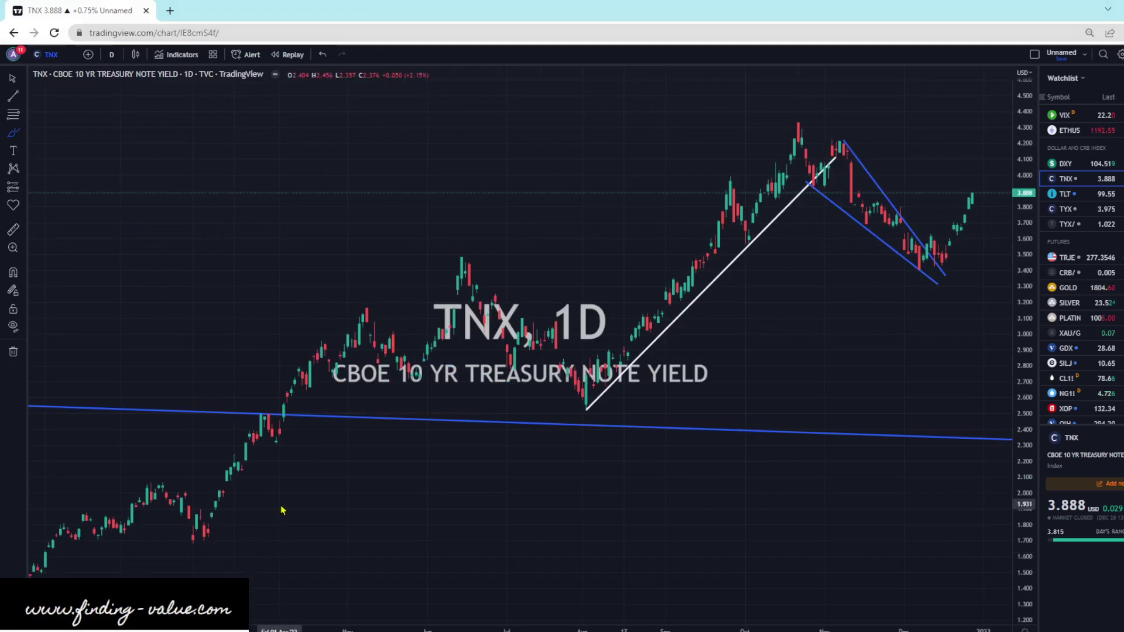
scroll(281, 509, up, 3)
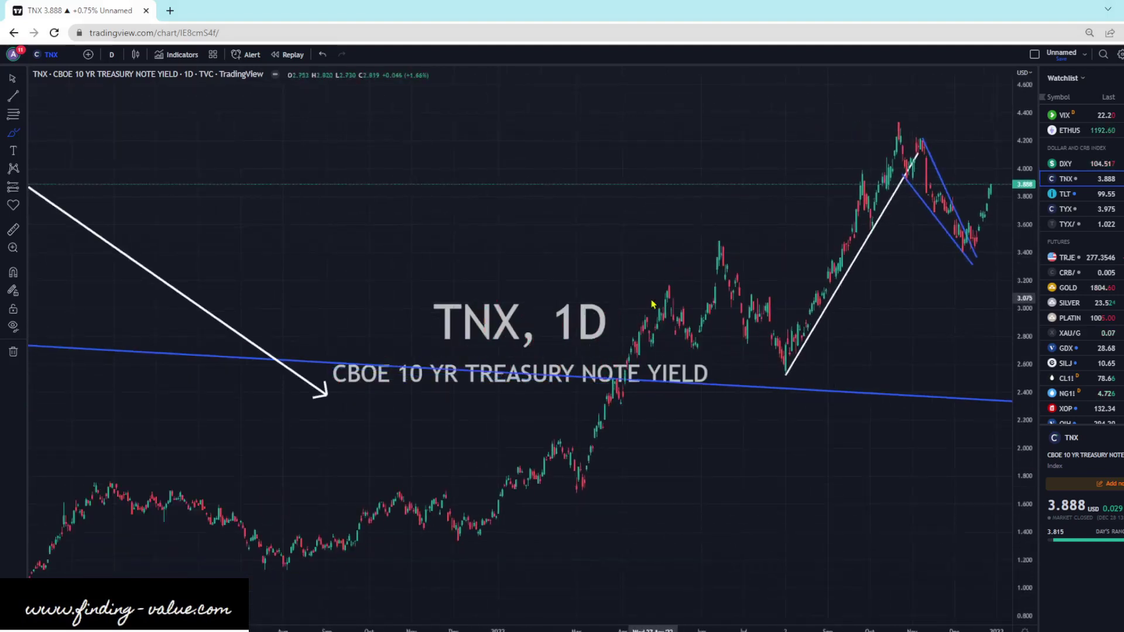
text(1M)
key(Return)
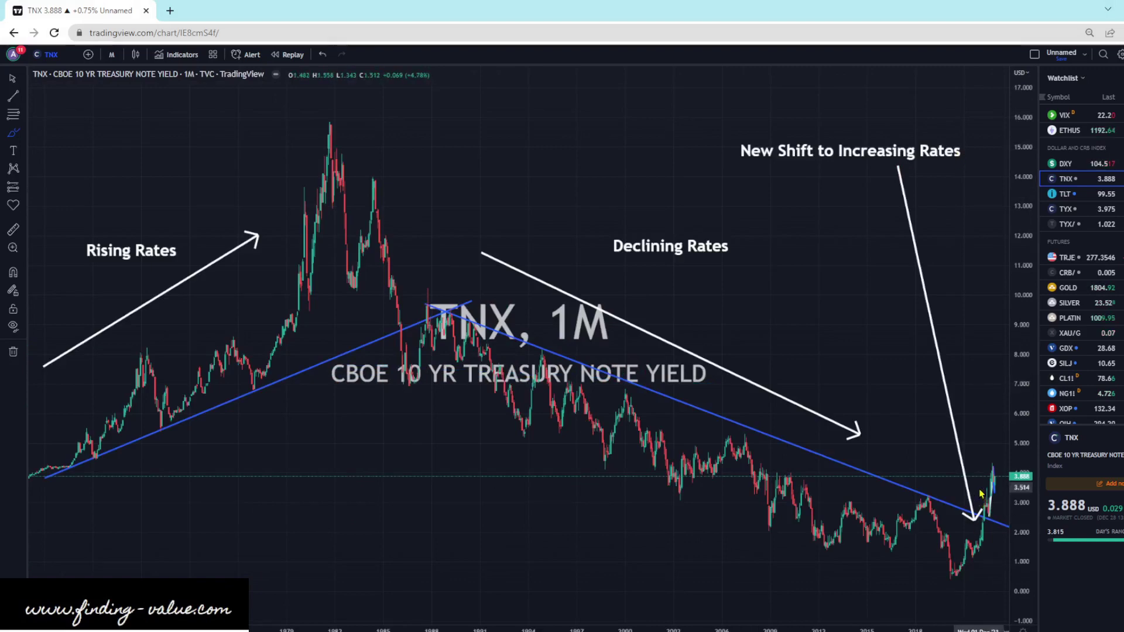
scroll(982, 493, up, 3)
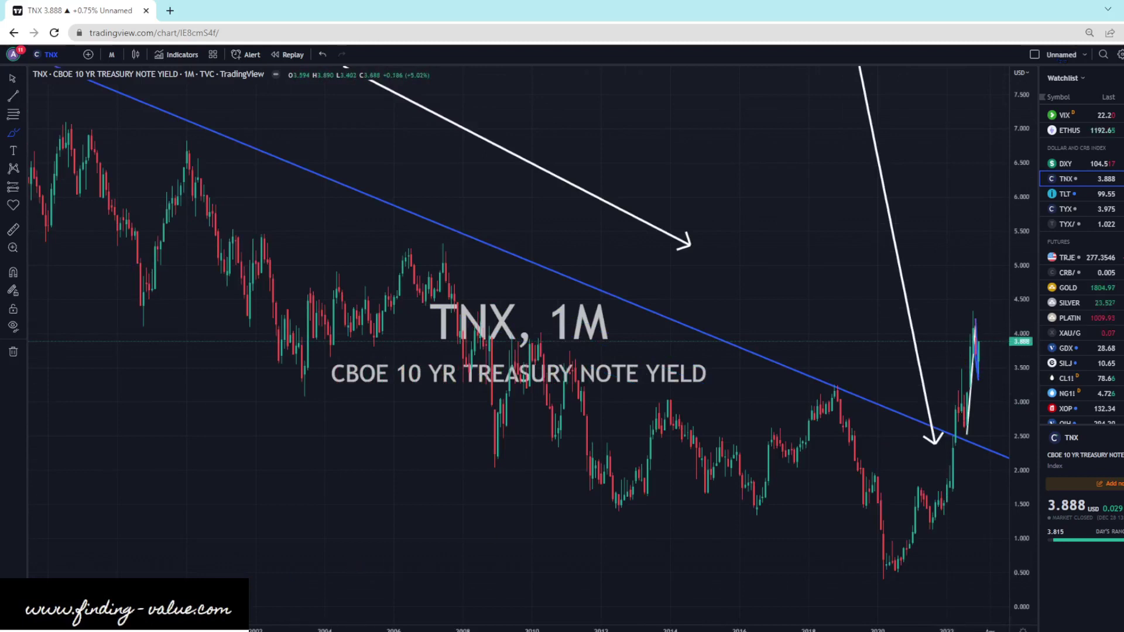
text(1D)
key(Return)
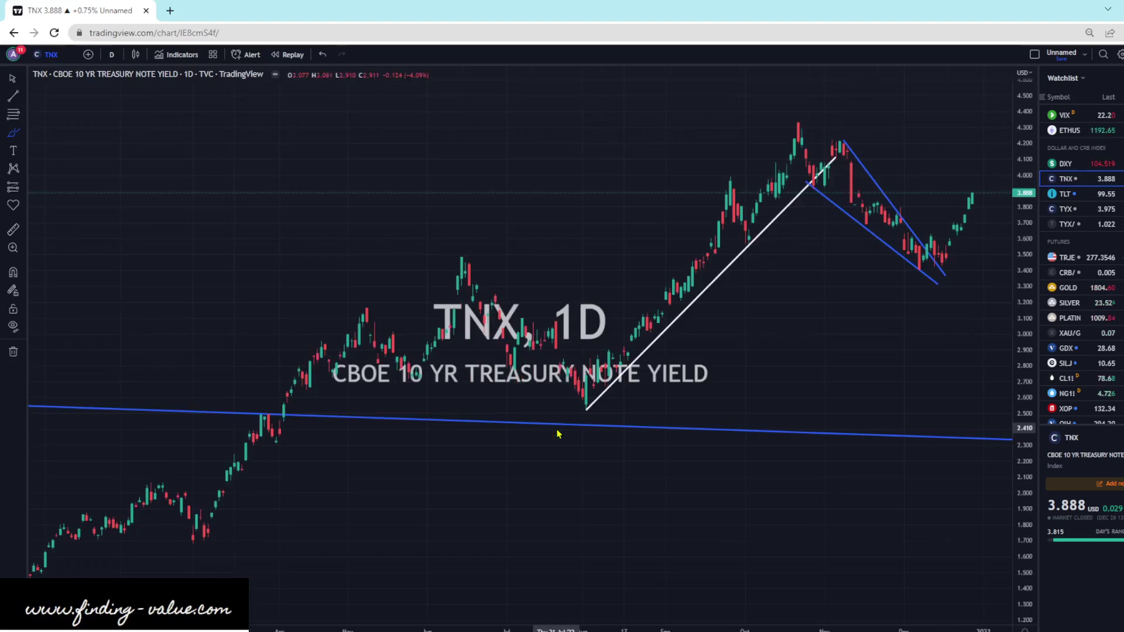
scroll(559, 433, up, 3)
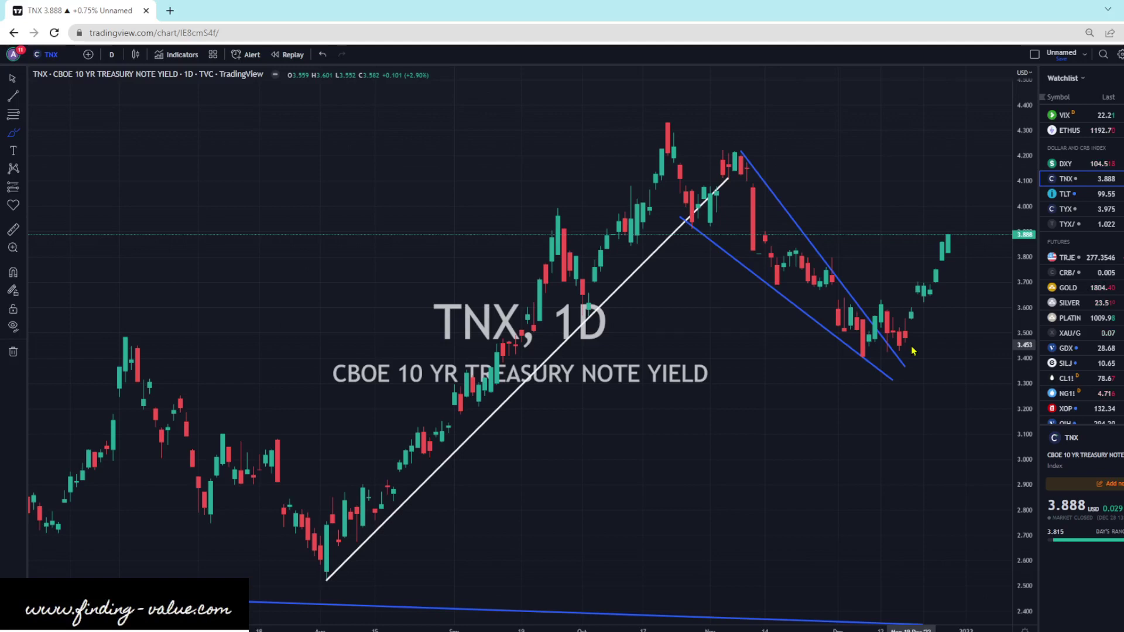
Step: Open TLT, sketch a projected drop arrow after the last bars, then undo it
click(1074, 195)
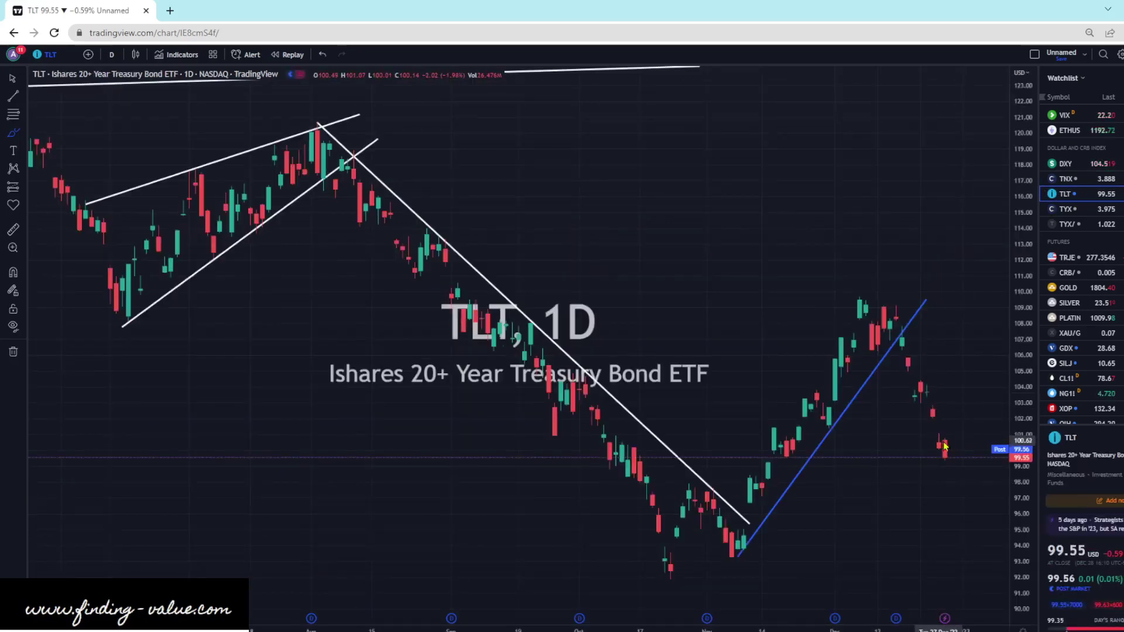
drag(951, 451, 963, 550)
drag(916, 505, 989, 503)
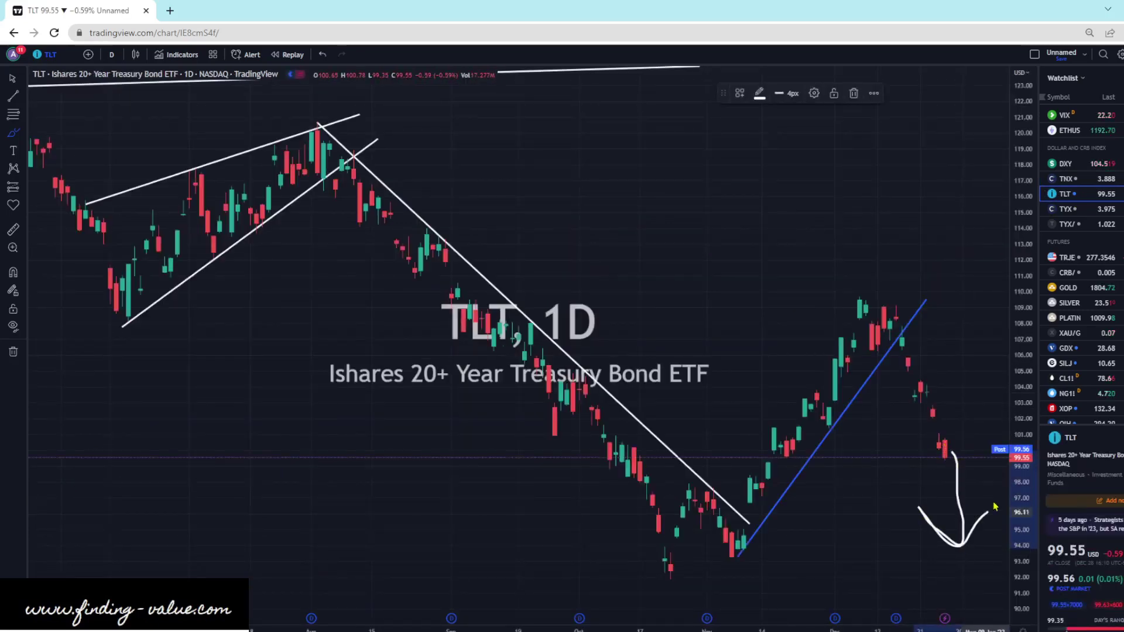
scroll(616, 232, down, 3)
scroll(616, 231, down, 1)
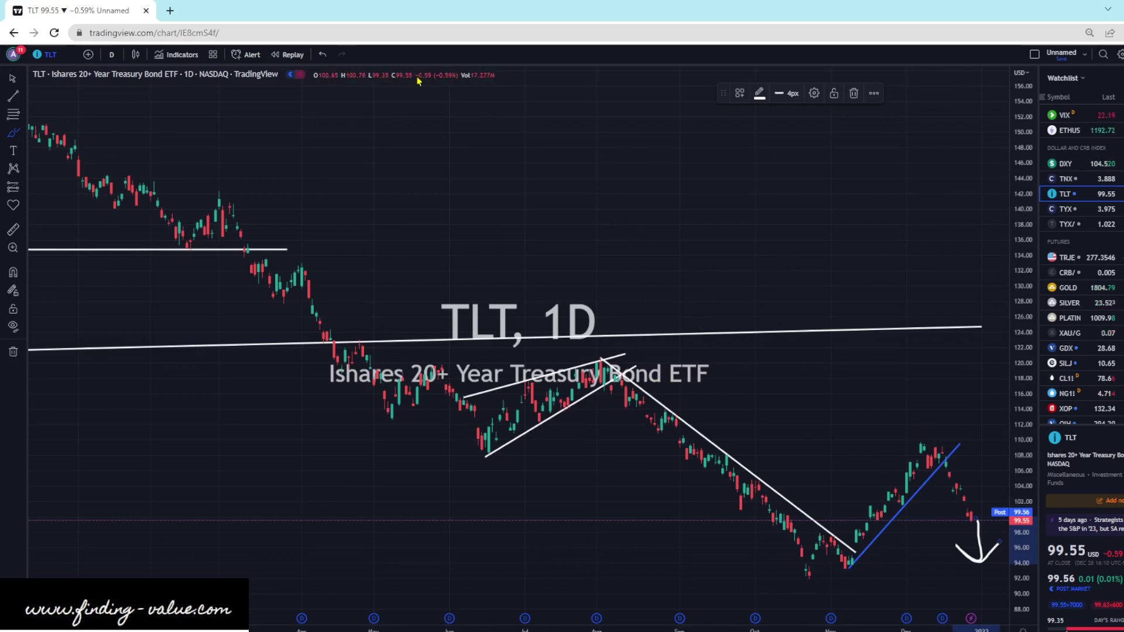
click(321, 57)
scroll(622, 468, down, 5)
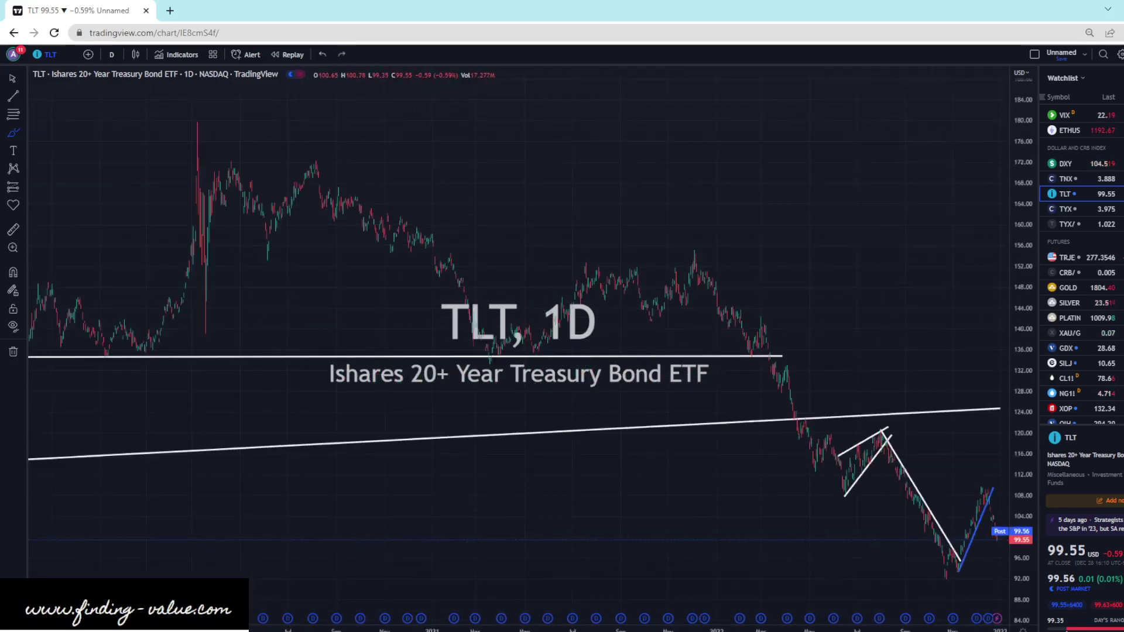
Step: Switch TLT to 1M, sketch and undo a projected path, then move to TYX
text(1M)
key(Return)
scroll(697, 555, up, 3)
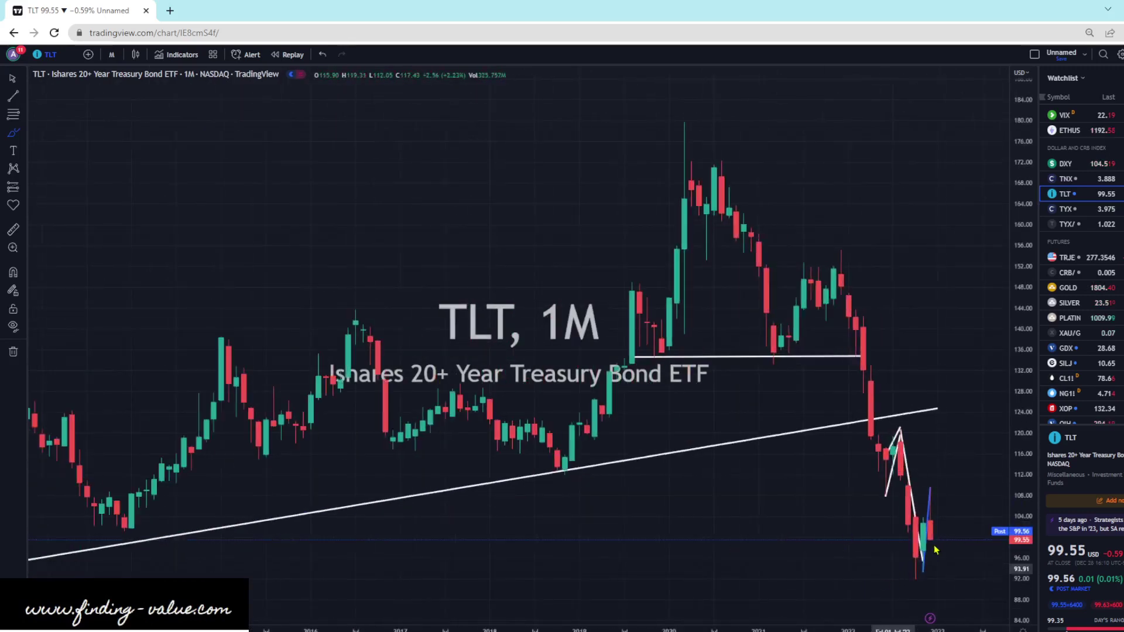
drag(938, 532, 908, 602)
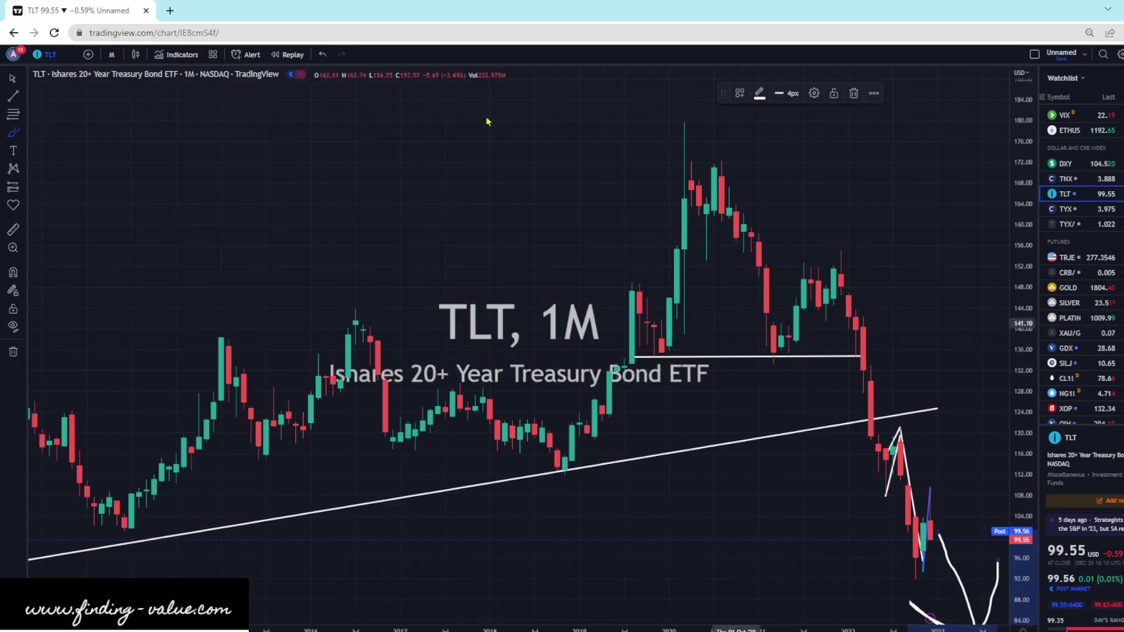
key(ctrl+z)
scroll(602, 469, down, 5)
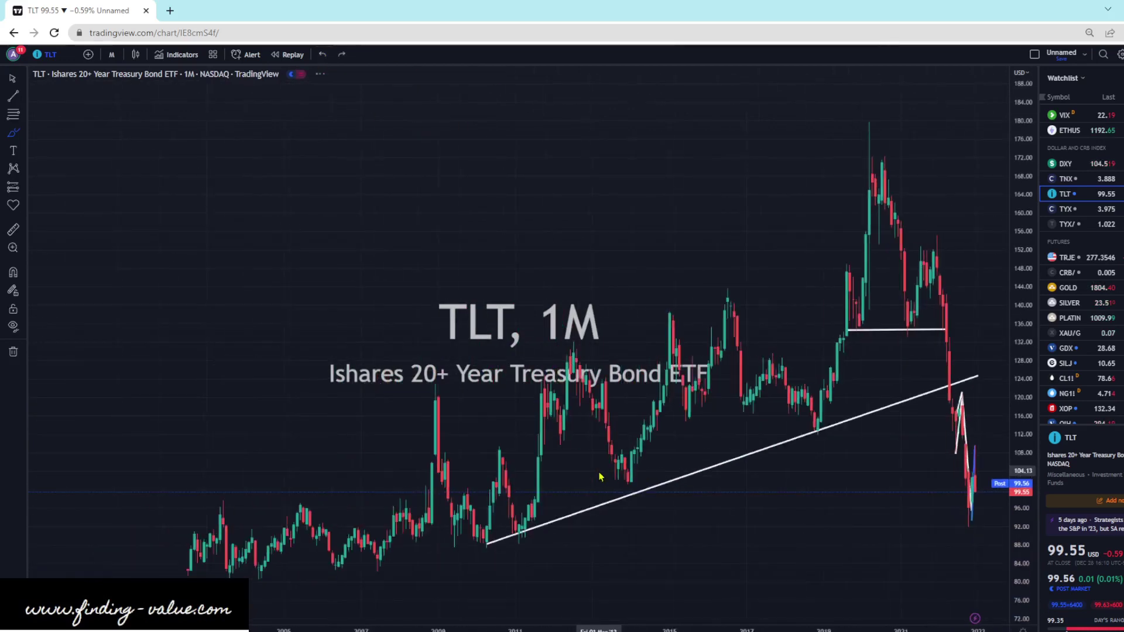
scroll(622, 543, up, 3)
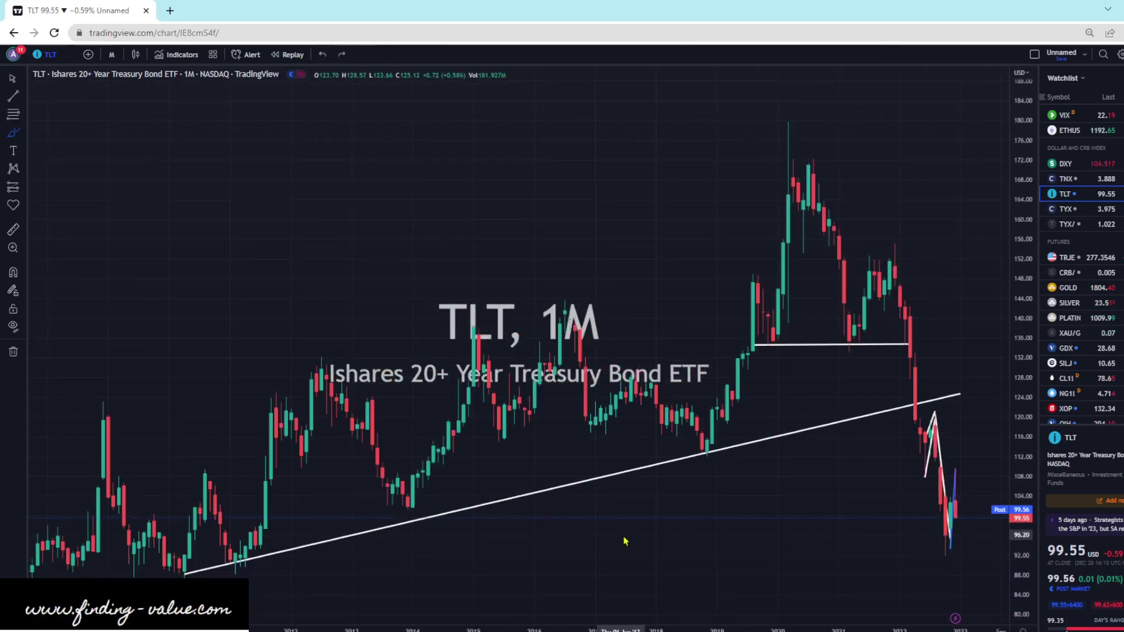
scroll(602, 548, up, 3)
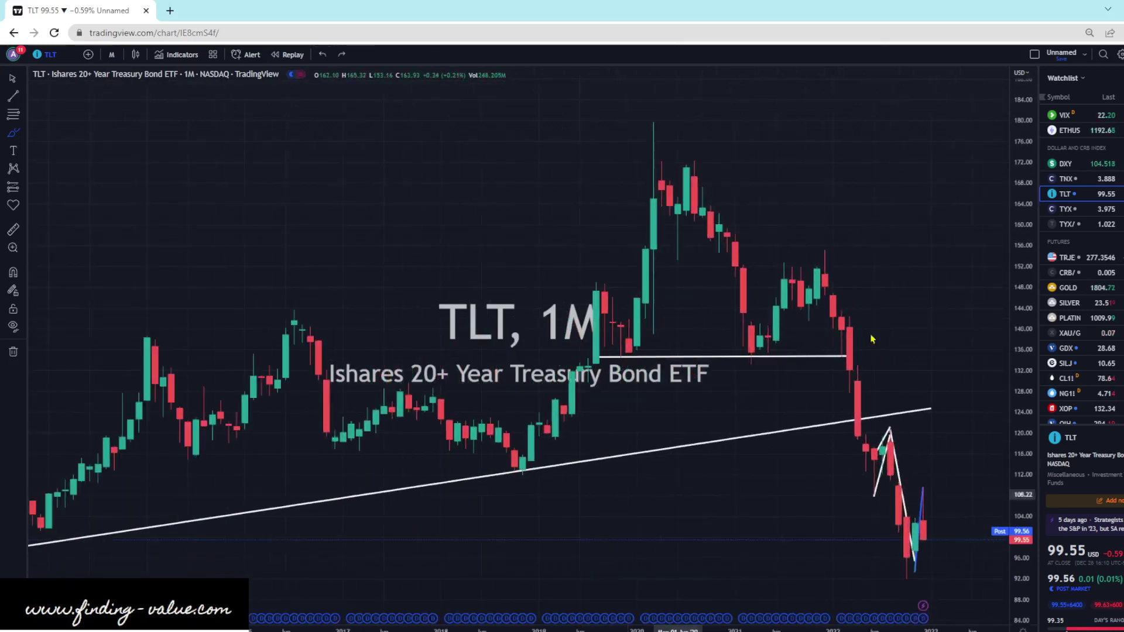
key(Down)
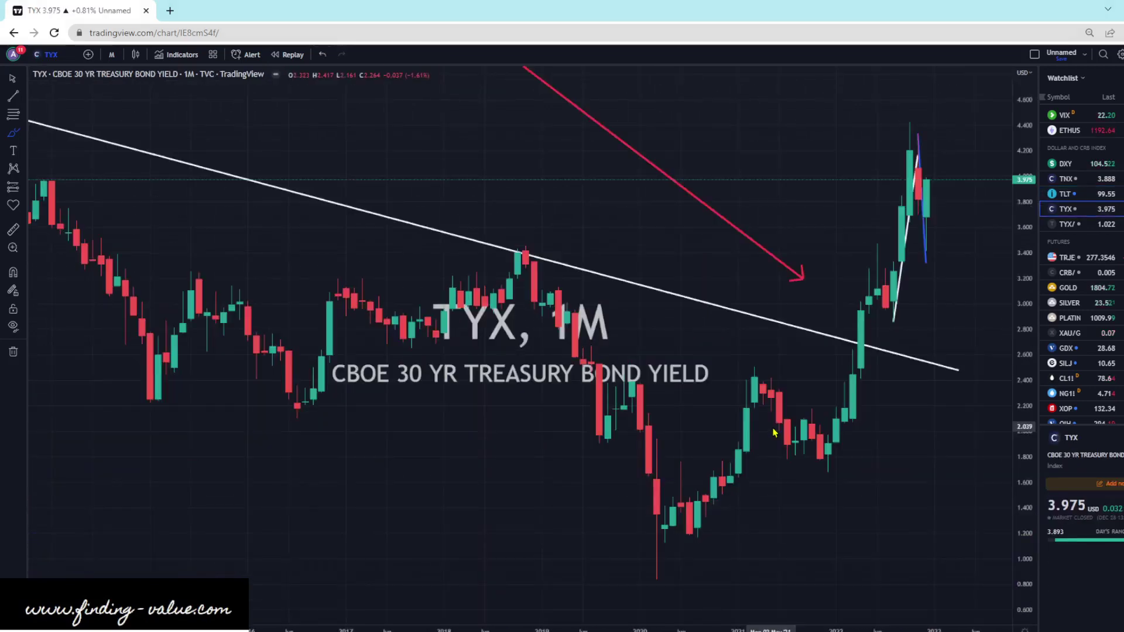
Step: Set TYX to 1D, view the TYX/TNX ratio, then move on to TRJEFFCRB
text(1D)
key(Return)
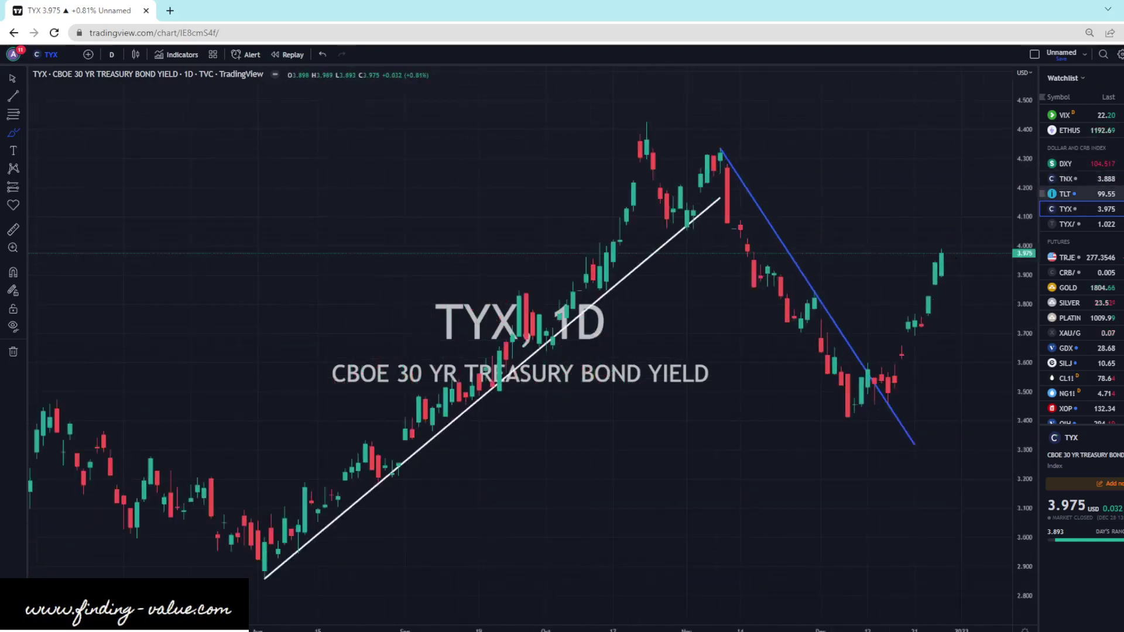
click(1077, 224)
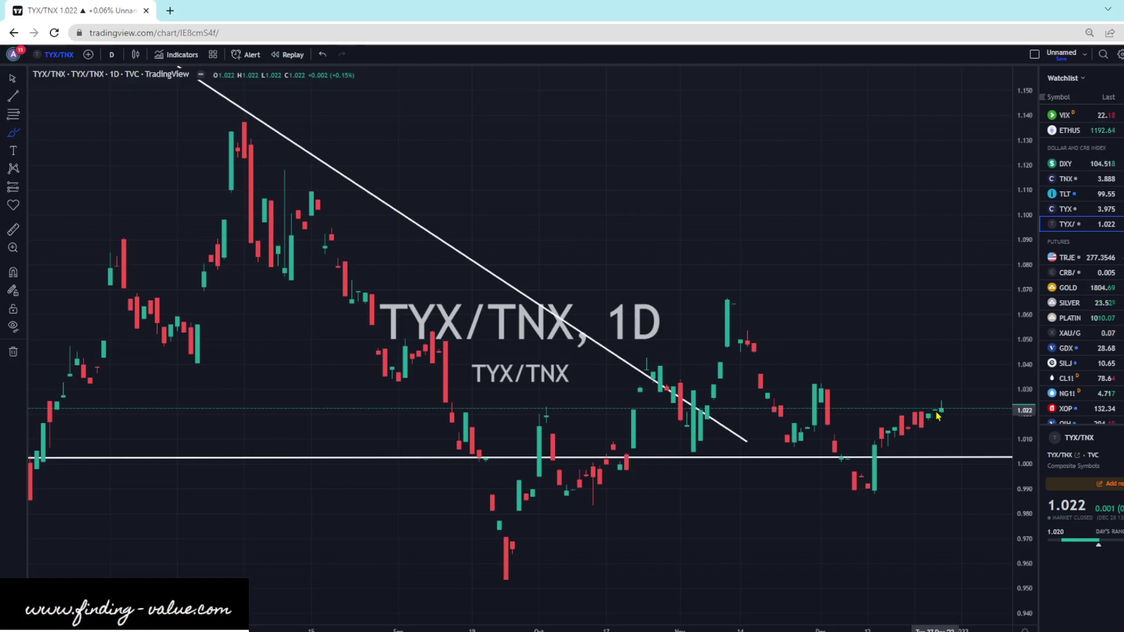
key(Down)
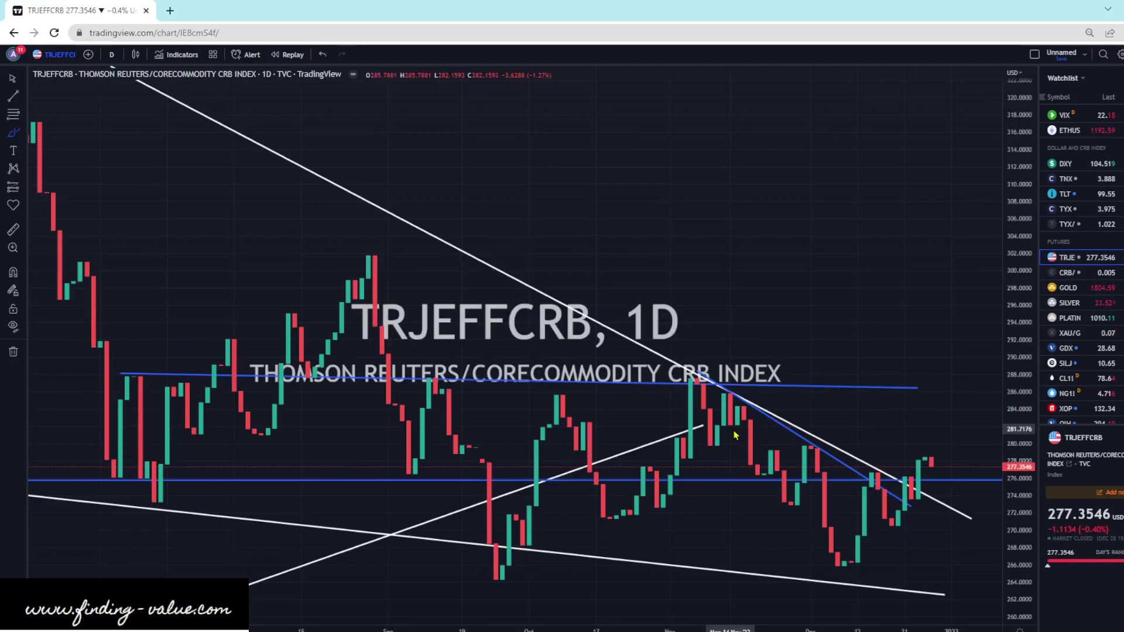
scroll(736, 436, down, 5)
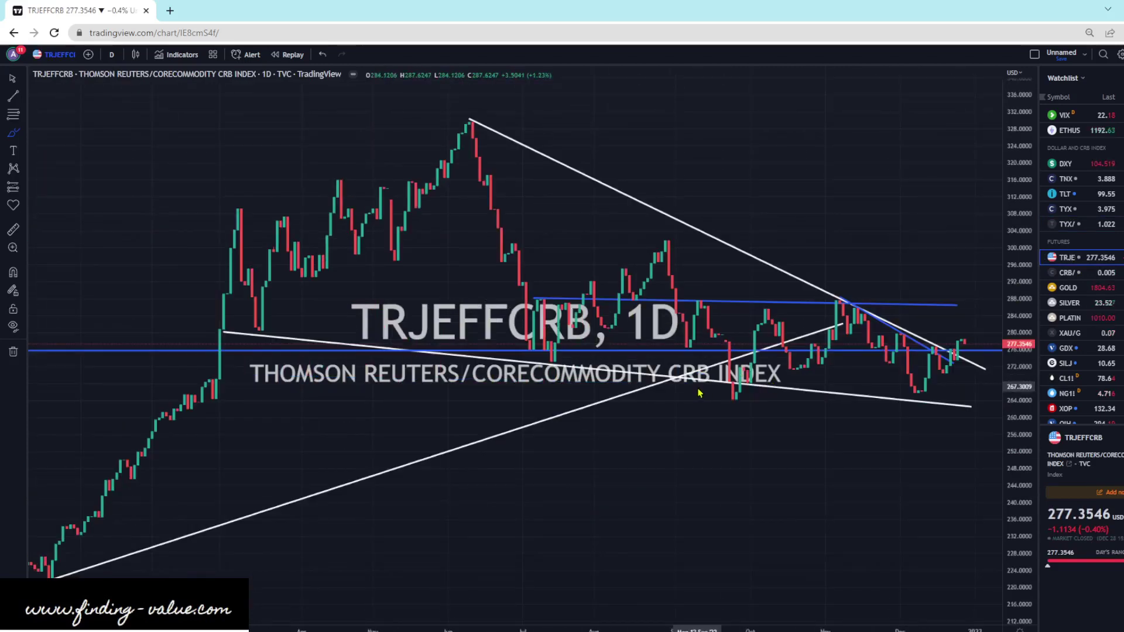
mouse_move(971, 333)
mouse_down()
mouse_move(939, 351)
mouse_move(969, 331)
mouse_move(987, 431)
mouse_move(972, 463)
mouse_move(998, 476)
mouse_up()
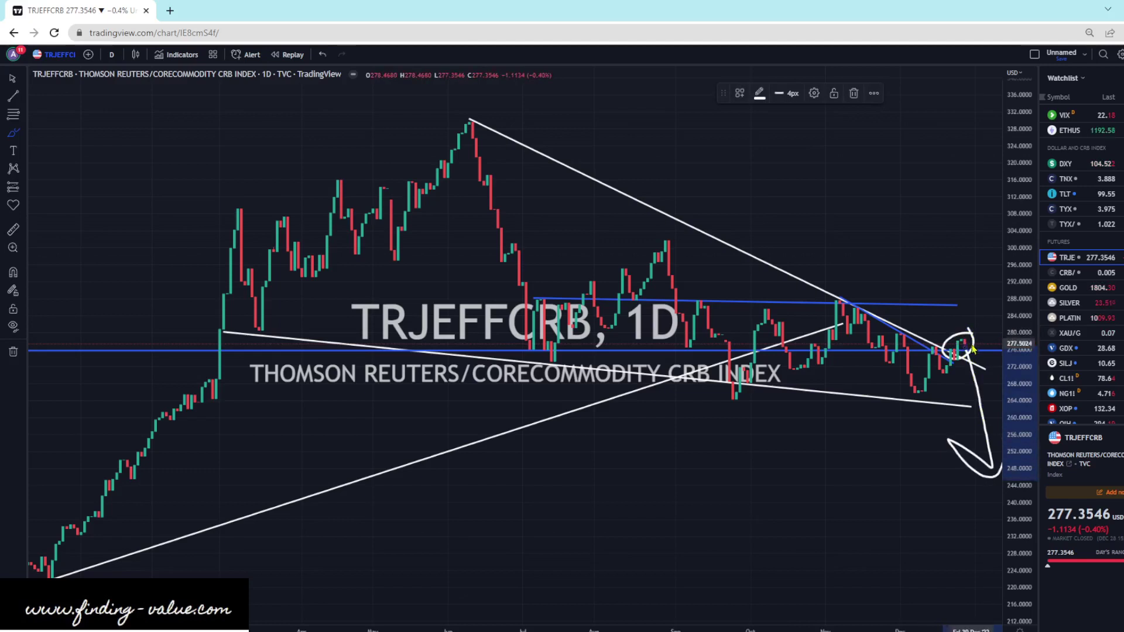
mouse_move(971, 339)
mouse_down()
mouse_move(995, 186)
mouse_move(957, 211)
mouse_up()
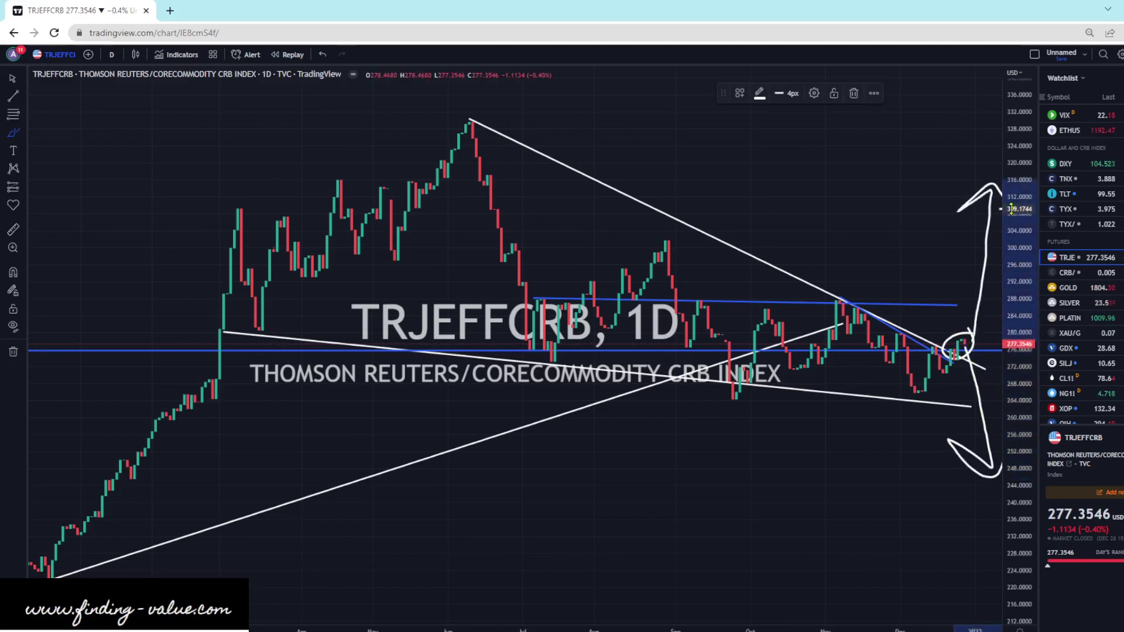
click(321, 55)
click(321, 55)
click(321, 55)
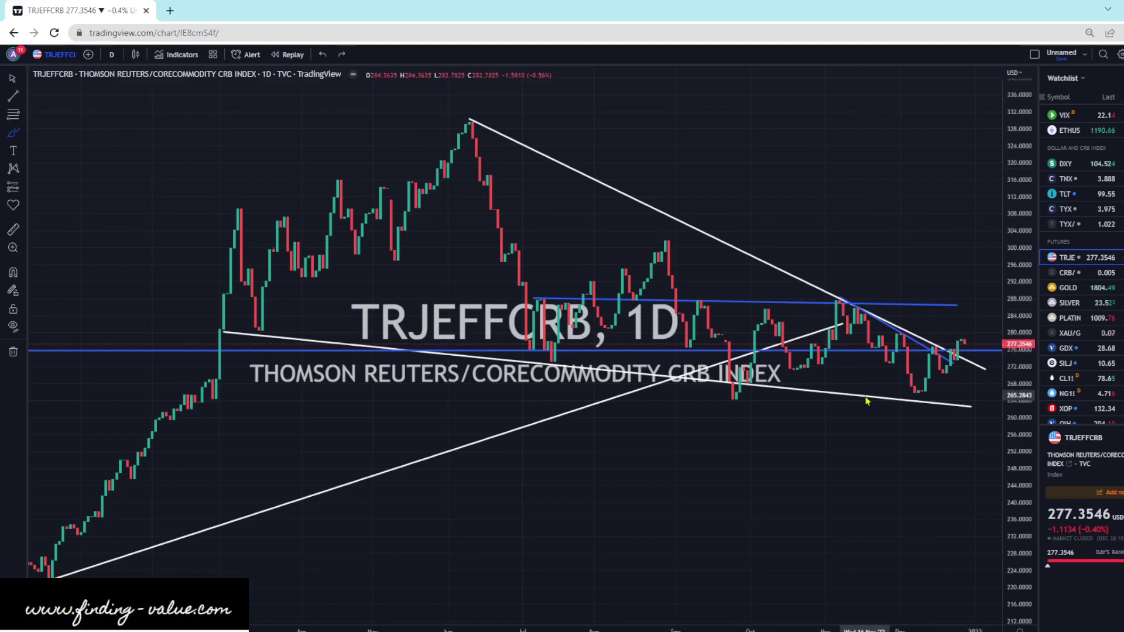
Step: View the CRB/SPX ratio chart, then move down to GOLD
click(1065, 275)
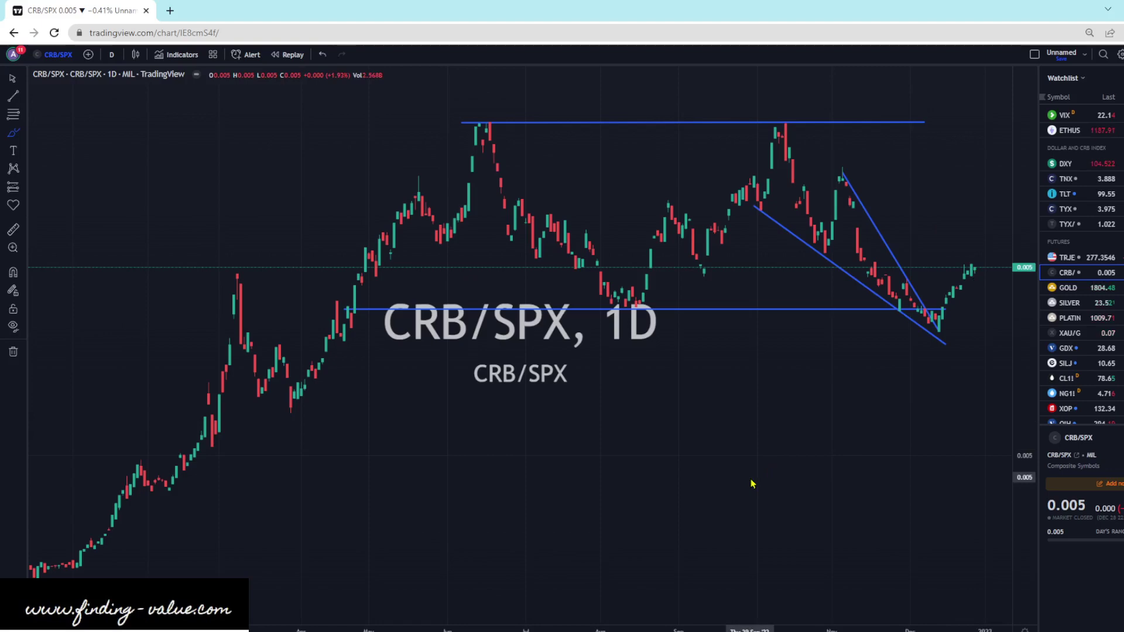
key(Down)
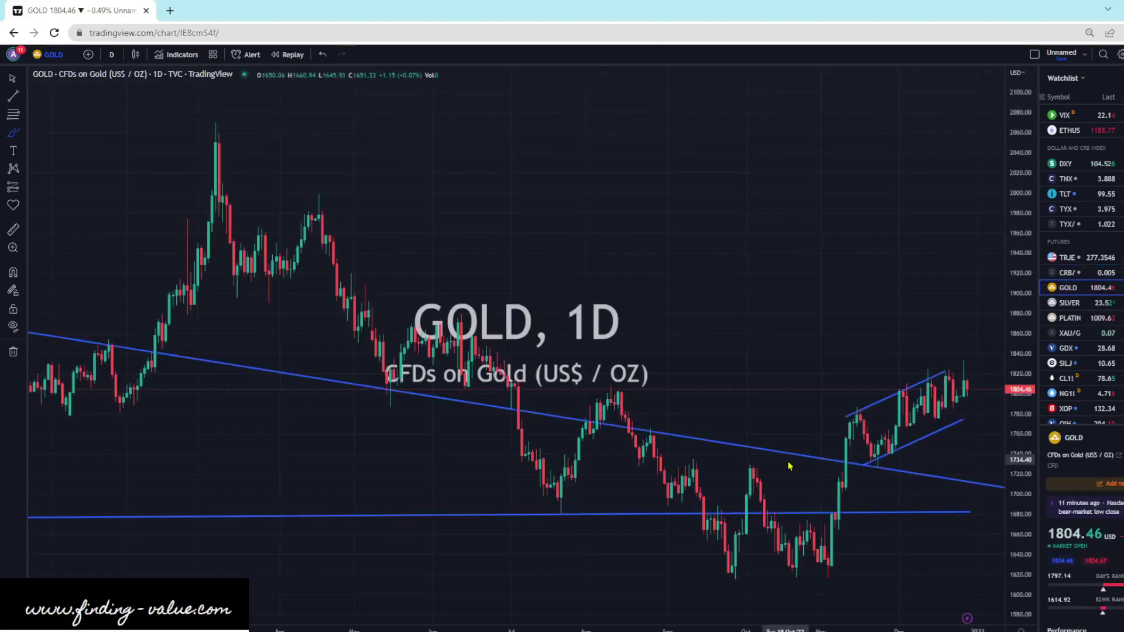
Step: Circle and un-circle the latest gold candle's wick, briefly revisiting CRB/SPX
scroll(789, 466, up, 3)
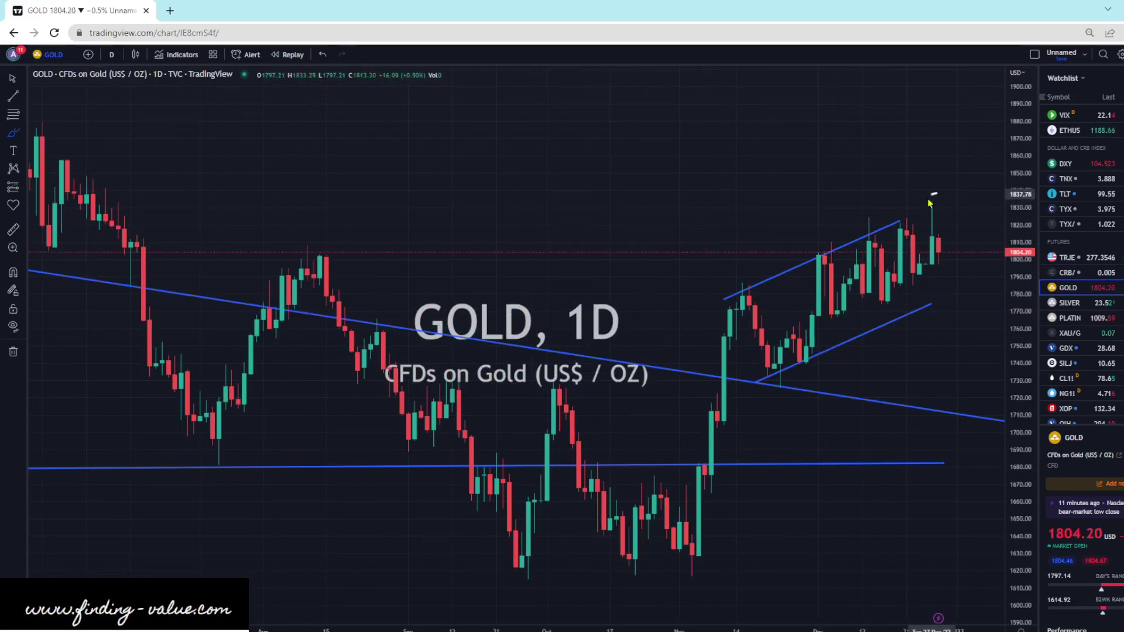
mouse_move(928, 201)
mouse_down()
mouse_move(920, 212)
mouse_move(932, 233)
mouse_move(944, 209)
mouse_up()
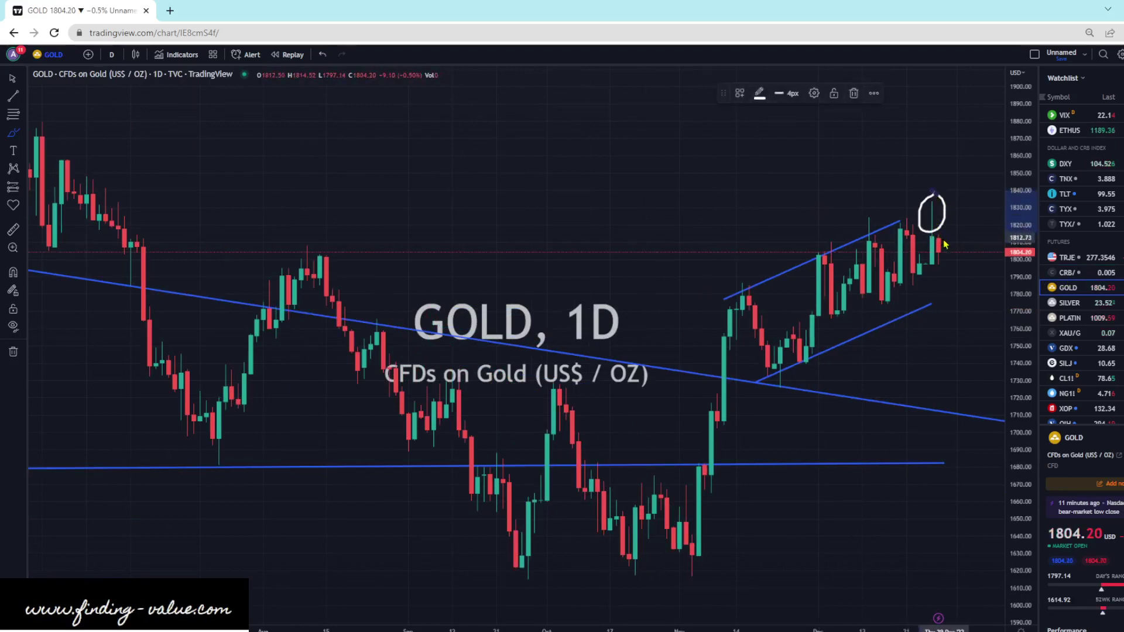
click(322, 54)
key(shift+space)
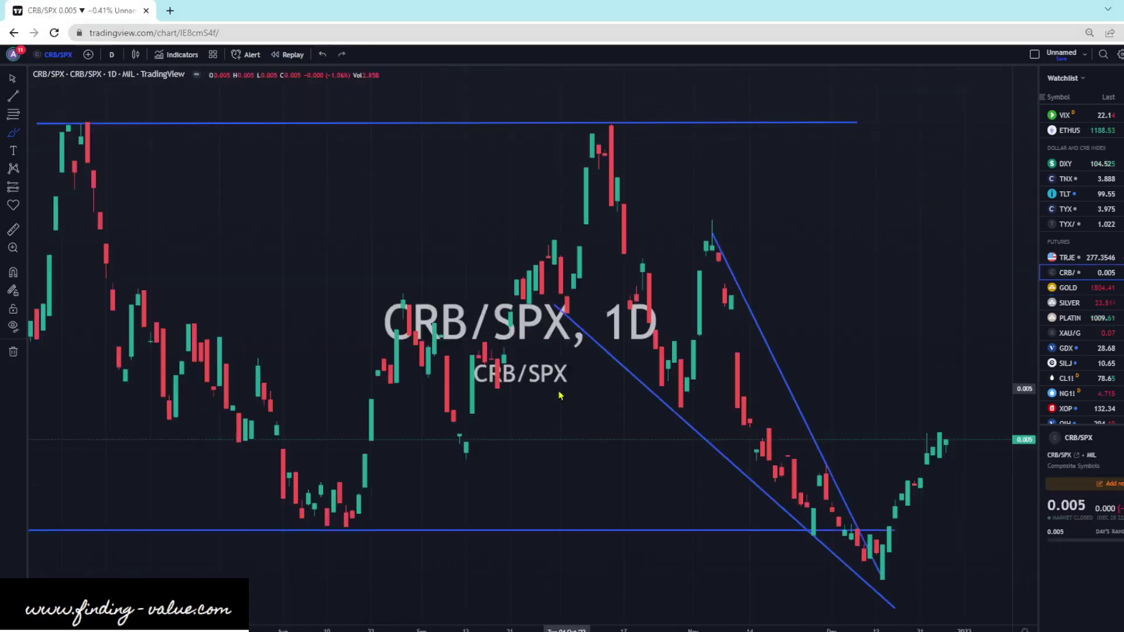
key(Down)
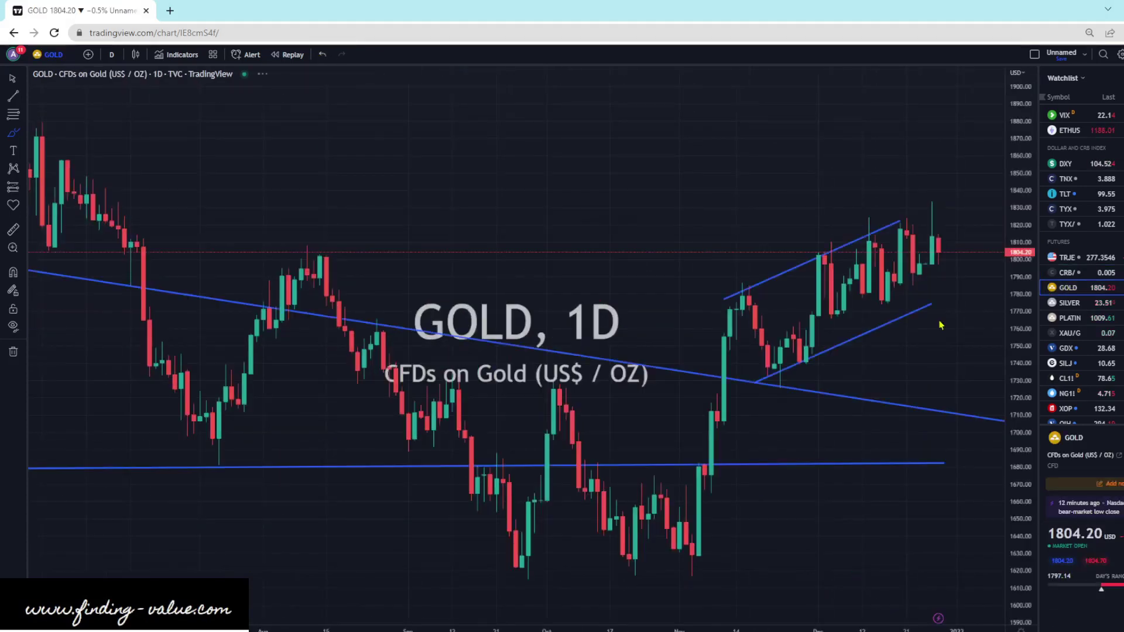
Step: Sketch freehand zigzag projections and a rising line on GOLD, undo them, then open SILVER
scroll(521, 407, down, 4)
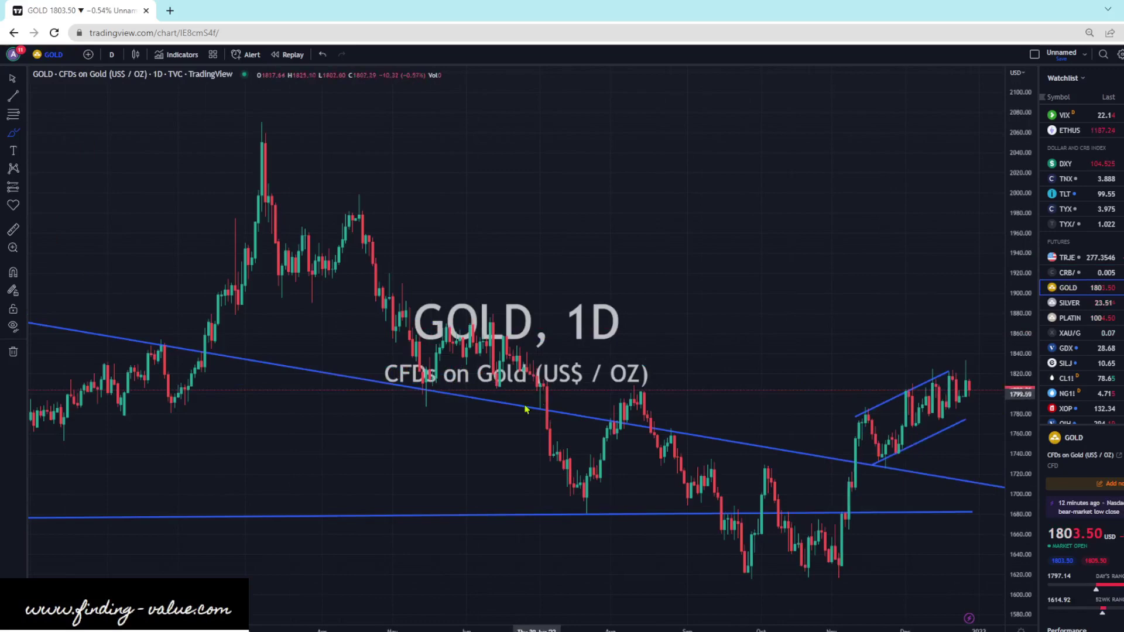
scroll(457, 426, up, 3)
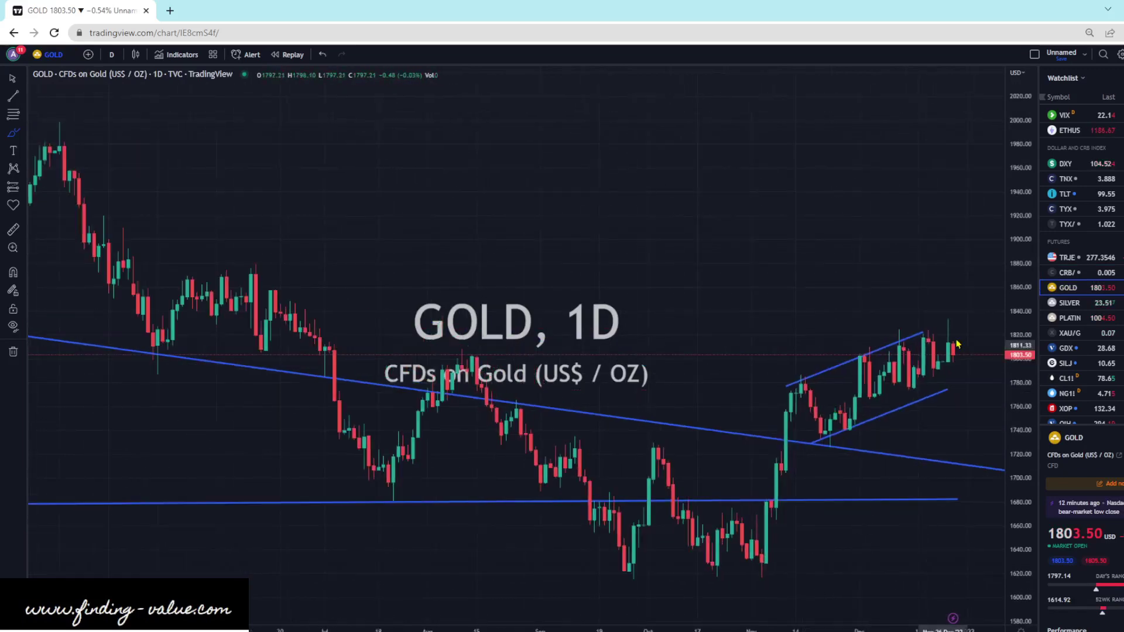
scroll(594, 472, down, 4)
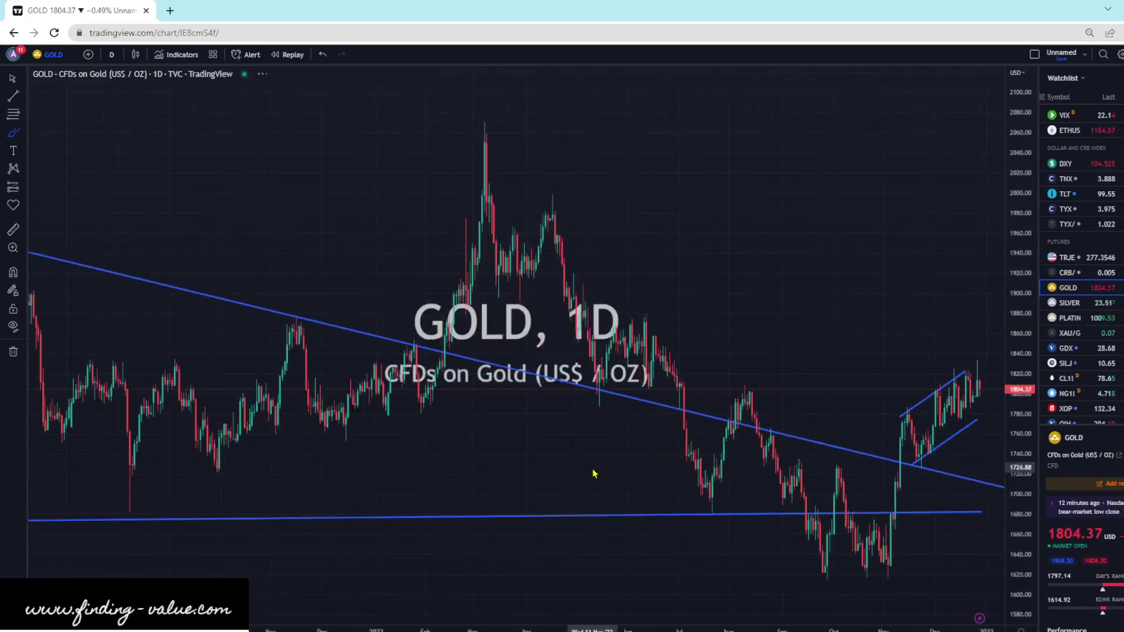
scroll(589, 472, up, 3)
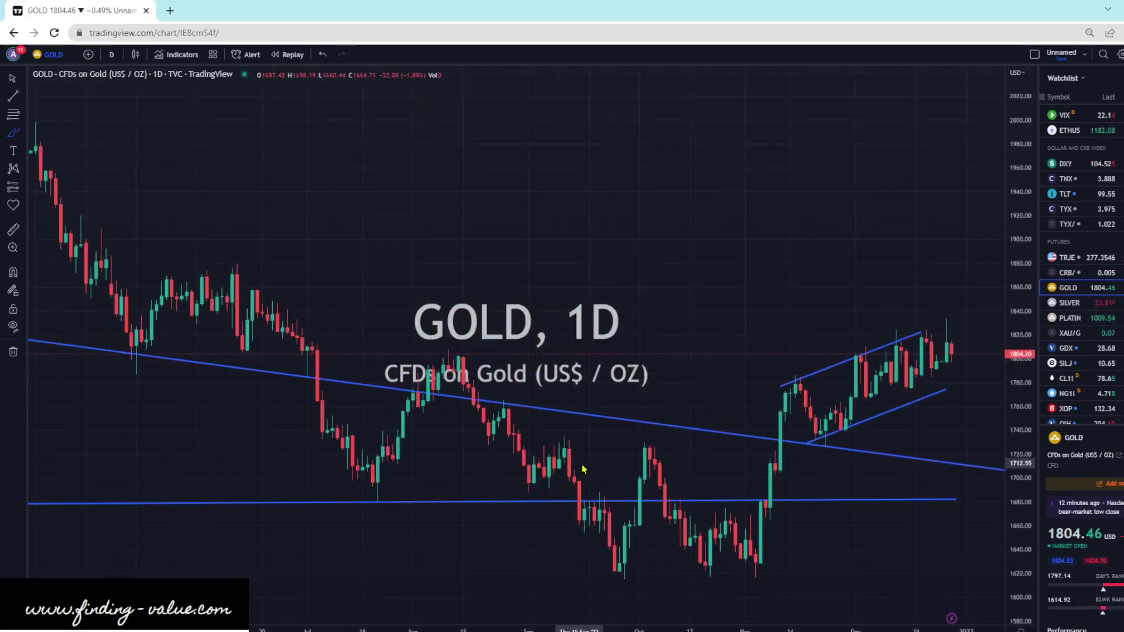
scroll(578, 467, up, 3)
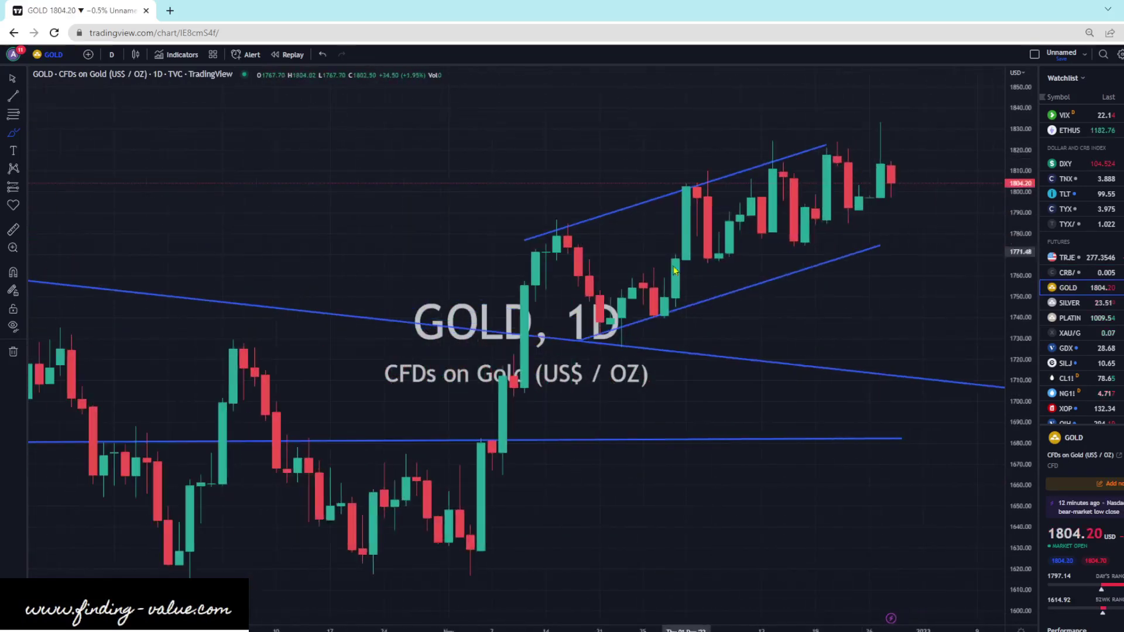
mouse_move(663, 316)
mouse_down()
mouse_move(686, 163)
mouse_move(723, 240)
mouse_move(794, 252)
mouse_move(839, 140)
mouse_move(915, 202)
mouse_up()
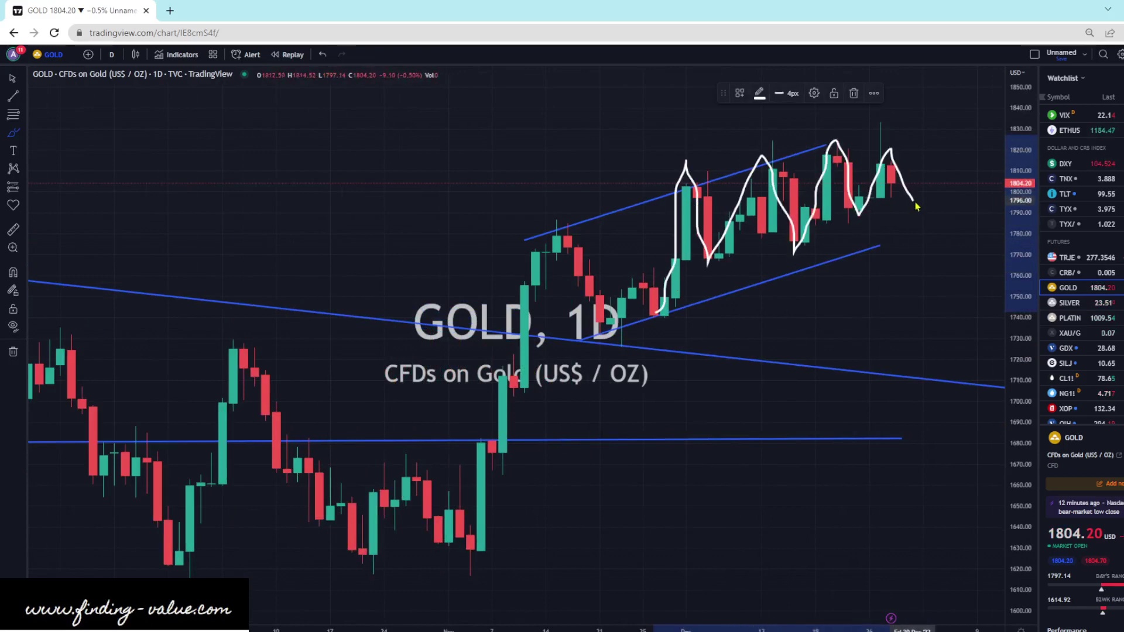
drag(696, 272, 1000, 139)
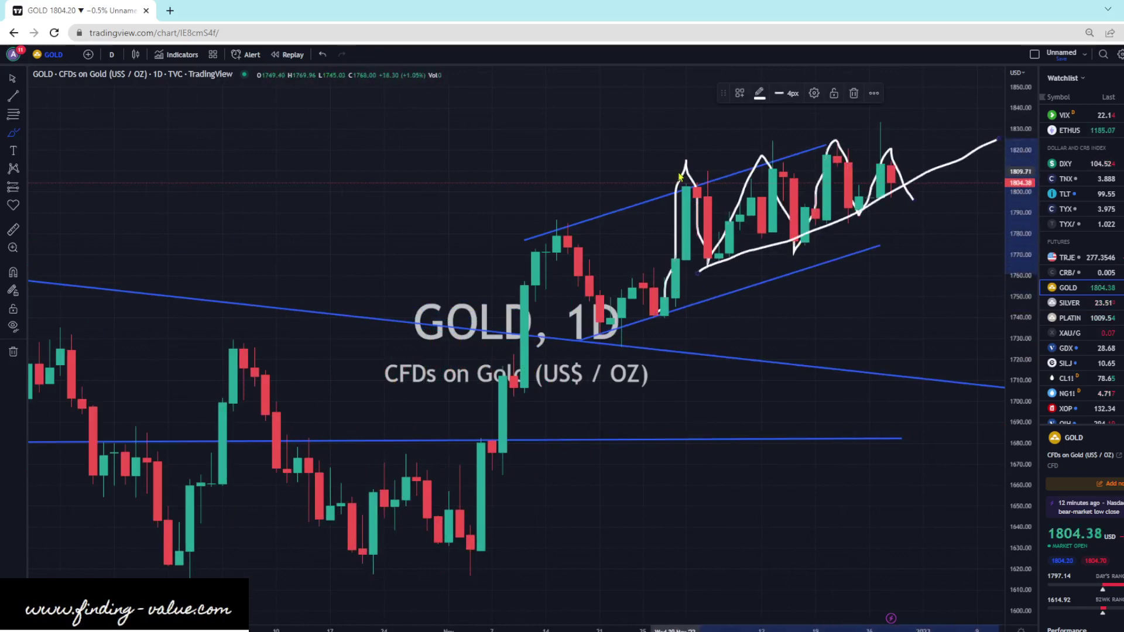
drag(687, 170, 922, 130)
click(323, 55)
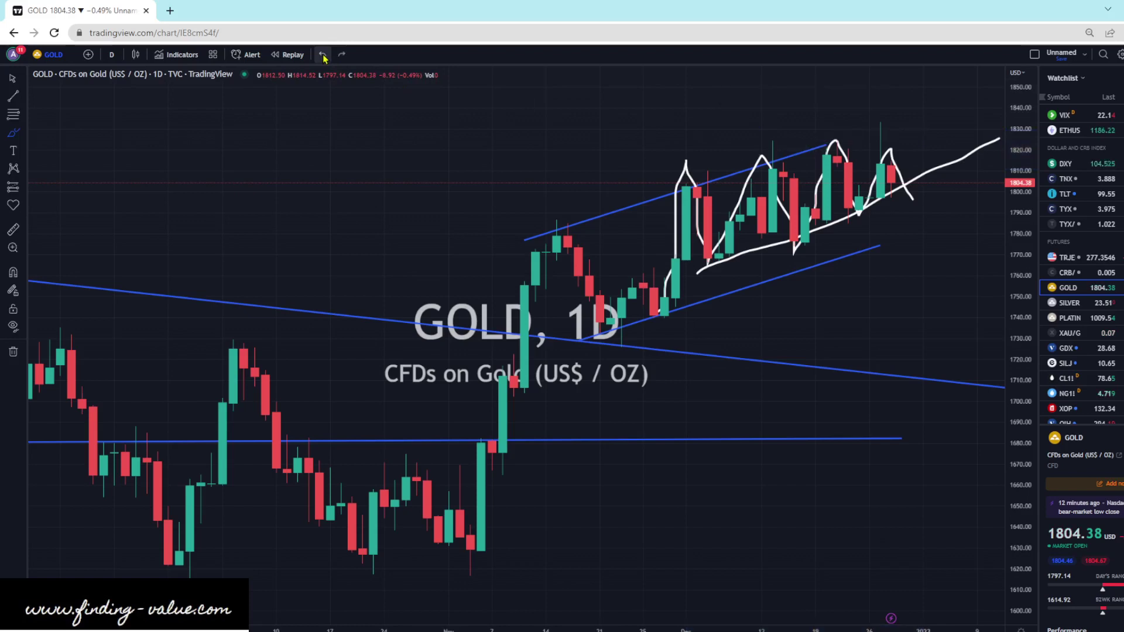
click(322, 54)
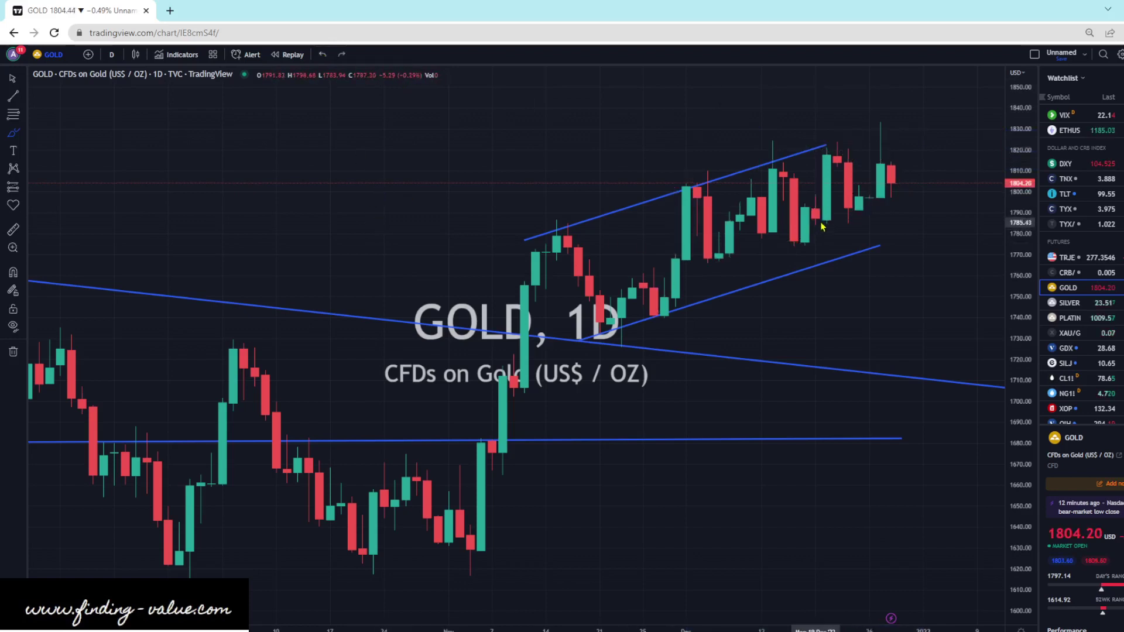
key(Down)
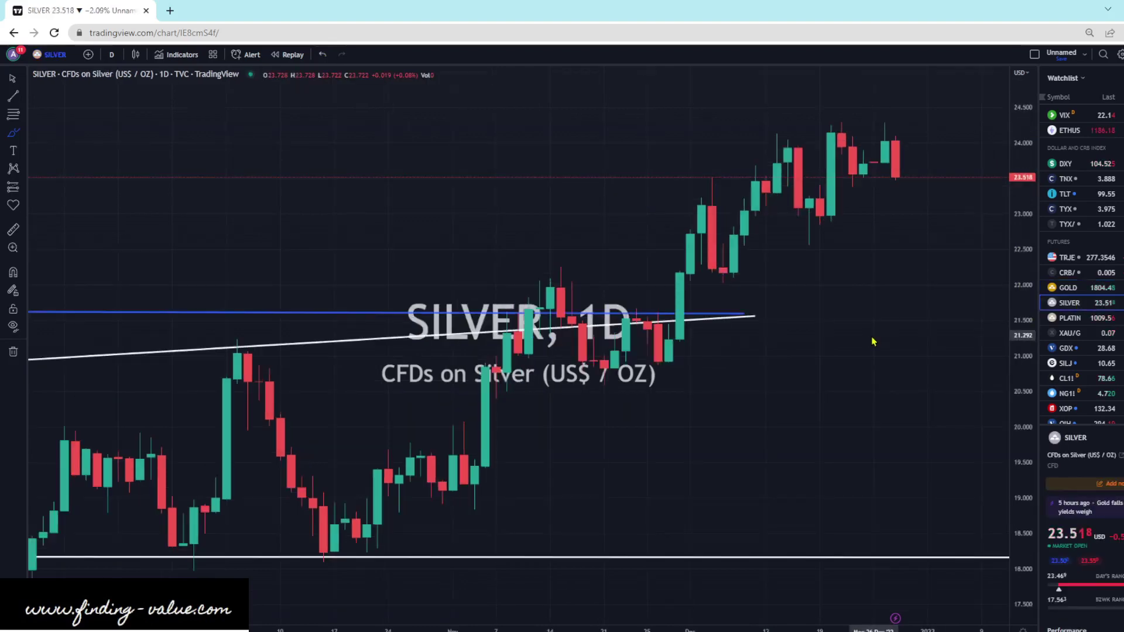
Step: Sketch a circle with tail and a small arc on SILVER, undo them, then open PLATINUM
mouse_move(906, 130)
mouse_down()
mouse_move(870, 133)
mouse_move(912, 150)
mouse_move(927, 228)
mouse_move(899, 224)
mouse_move(949, 216)
mouse_up()
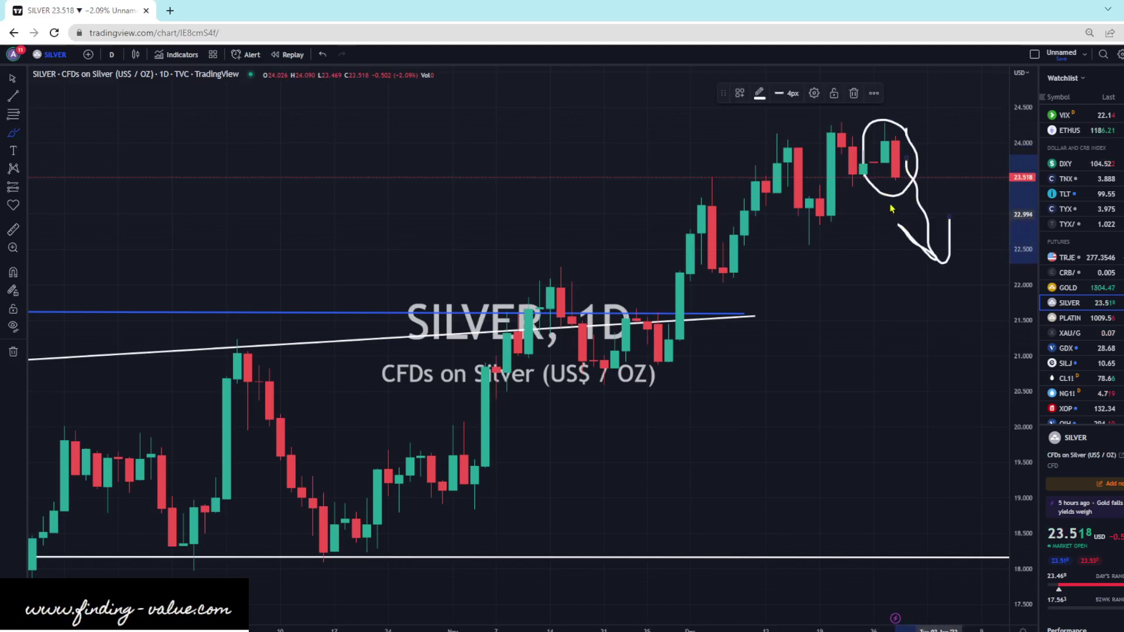
click(322, 54)
click(322, 55)
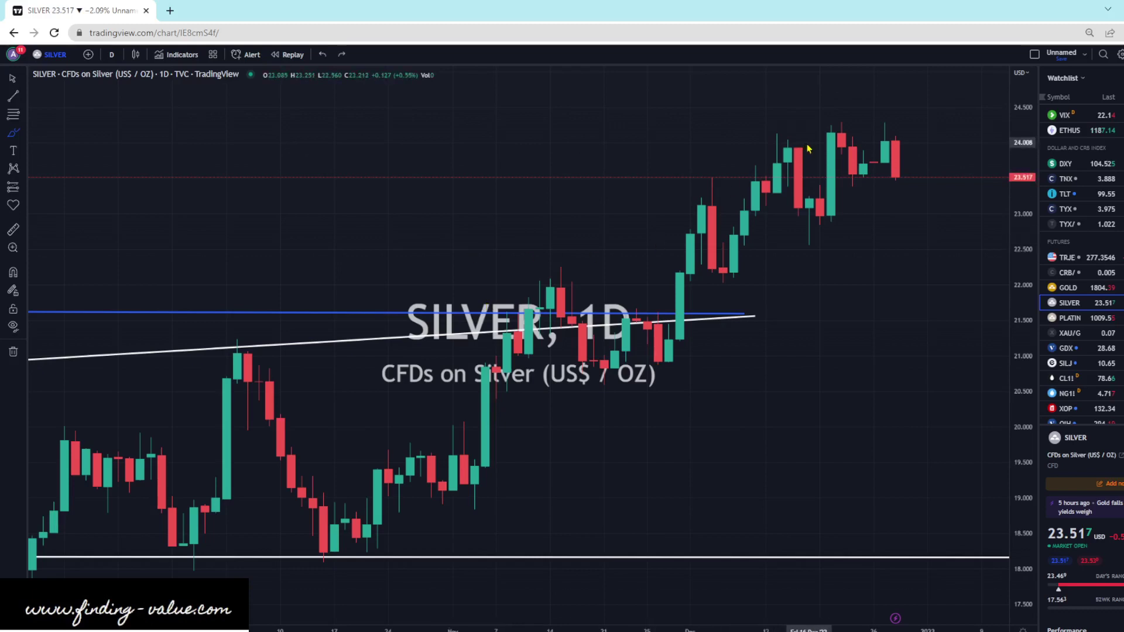
mouse_move(810, 140)
mouse_down()
mouse_move(787, 145)
mouse_move(777, 182)
mouse_move(794, 210)
mouse_move(811, 167)
mouse_move(805, 138)
mouse_up()
click(322, 55)
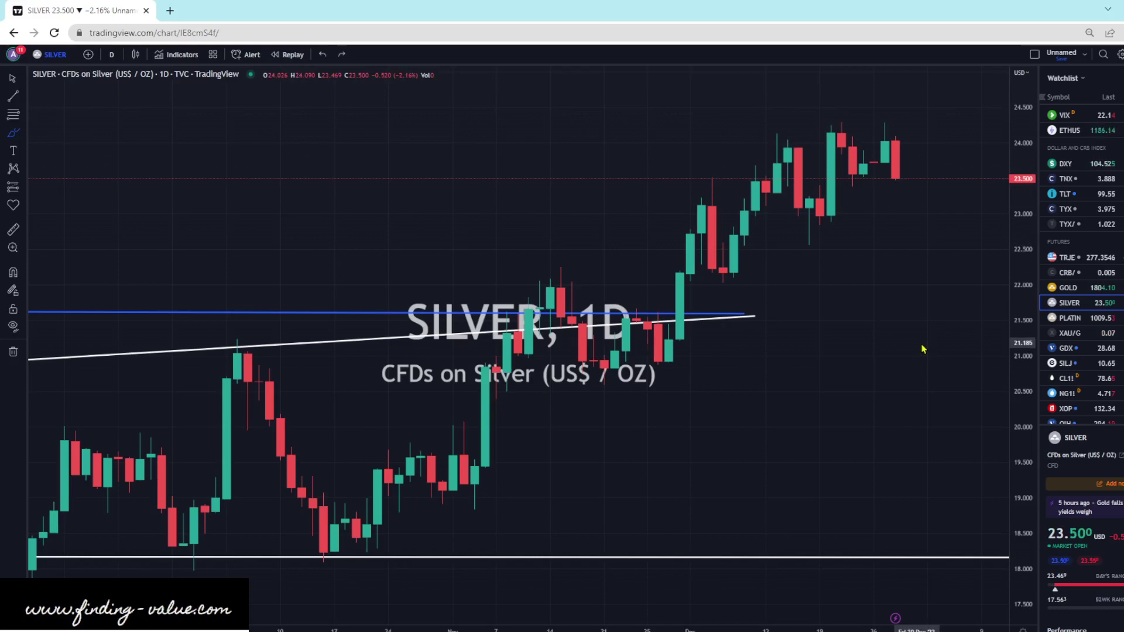
click(1092, 318)
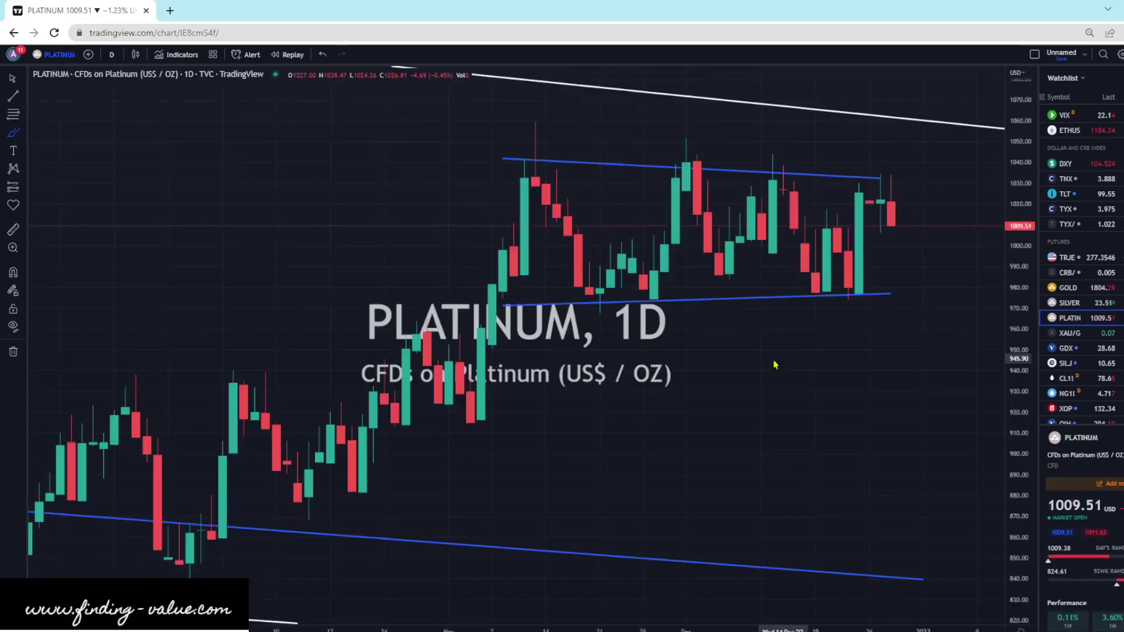
Step: Loop freehand around the last green platinum candles, then undo the loop
scroll(715, 373, down, 2)
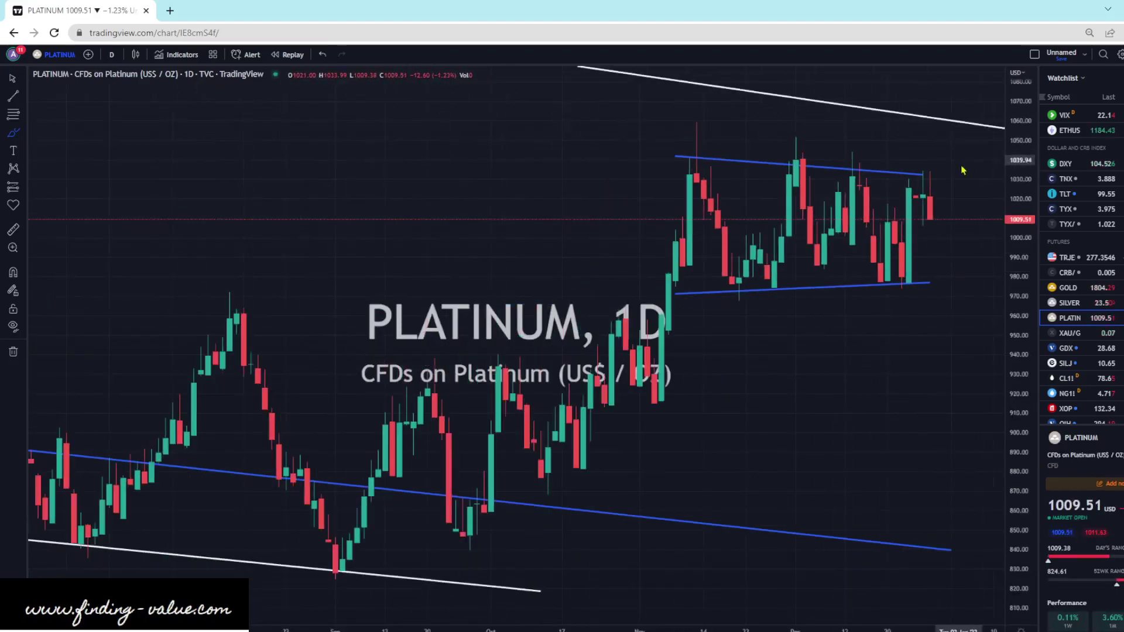
scroll(742, 326, up, 2)
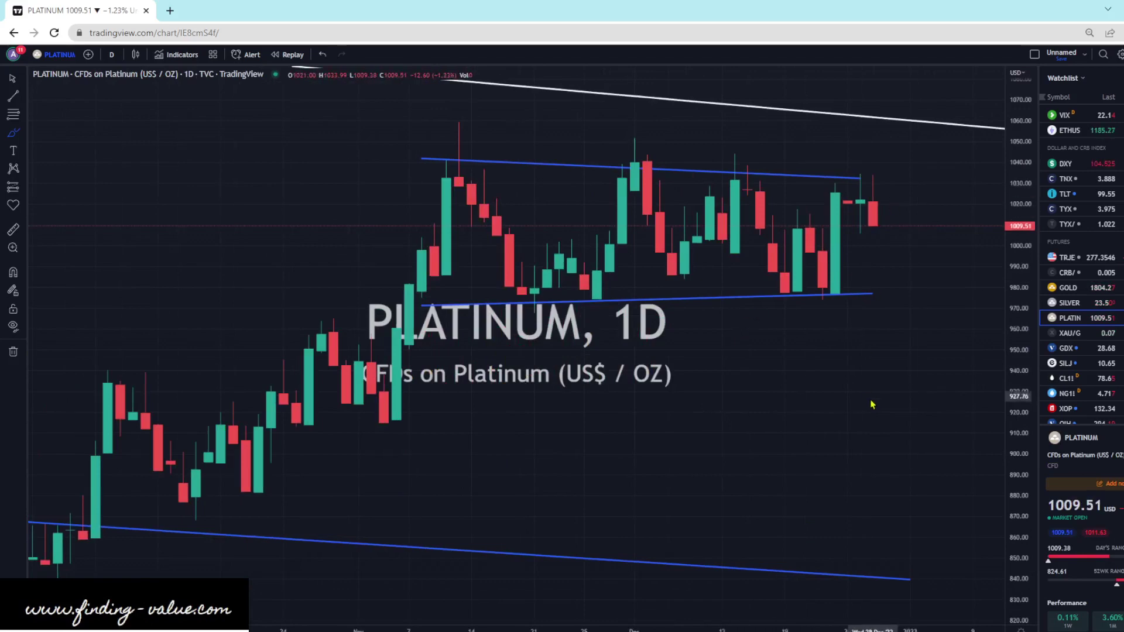
mouse_move(855, 166)
mouse_down()
mouse_move(811, 266)
mouse_move(856, 281)
mouse_move(847, 168)
mouse_up()
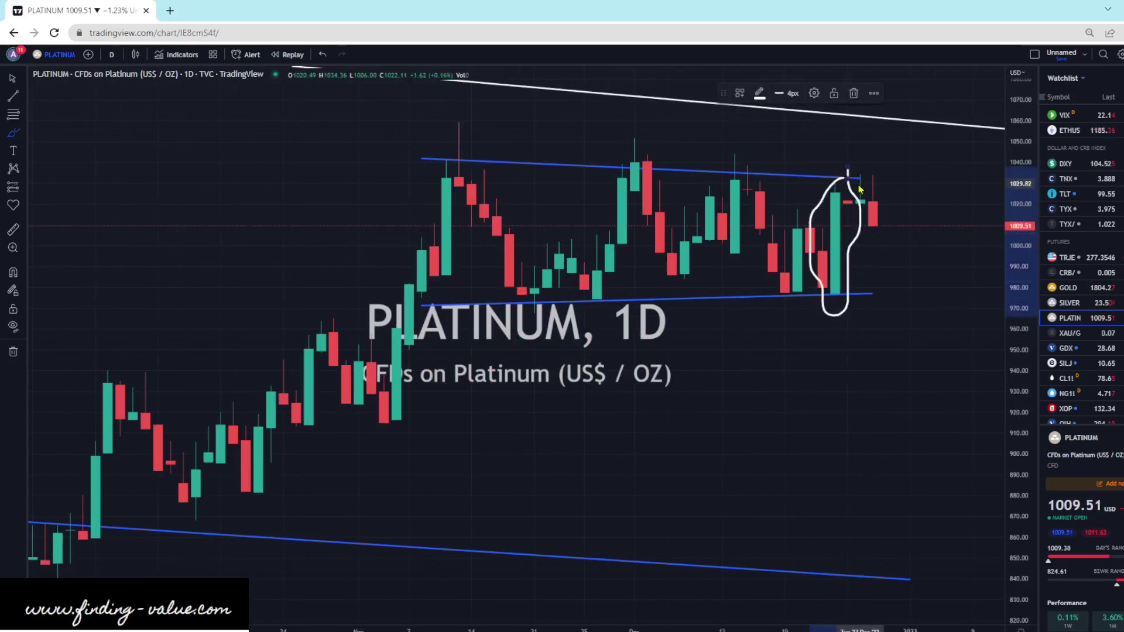
click(321, 56)
Step: Draw freehand loops and an upward arrow on PLATINUM, undo all, then select XAU/GOLD
mouse_move(734, 151)
mouse_down()
mouse_move(725, 165)
mouse_move(755, 204)
mouse_move(739, 151)
mouse_up()
mouse_move(834, 177)
mouse_down()
mouse_move(824, 195)
mouse_move(834, 147)
mouse_up()
mouse_move(797, 221)
mouse_down()
mouse_move(799, 296)
mouse_move(798, 217)
mouse_up()
mouse_move(890, 259)
mouse_down()
mouse_move(948, 120)
mouse_move(985, 135)
mouse_up()
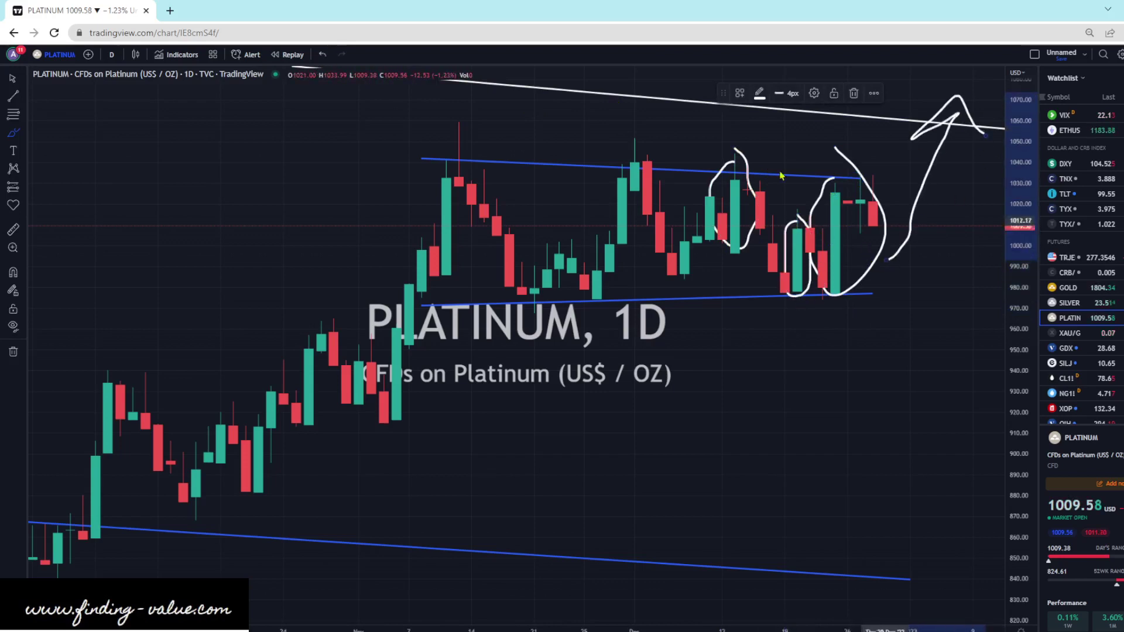
click(322, 55)
click(322, 55)
click(322, 55)
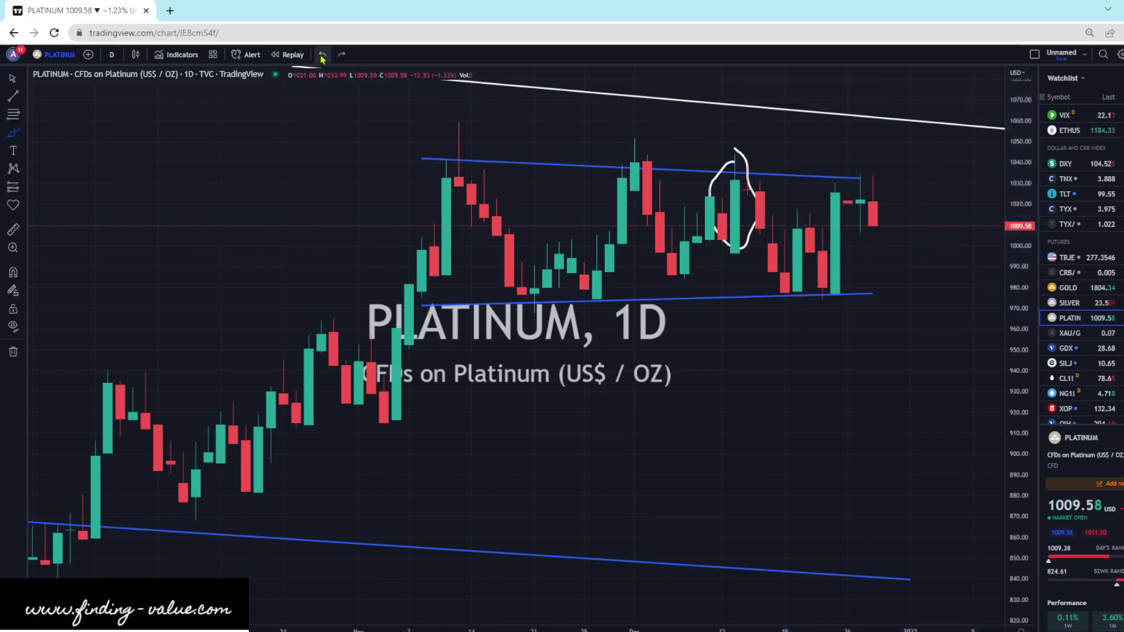
click(322, 55)
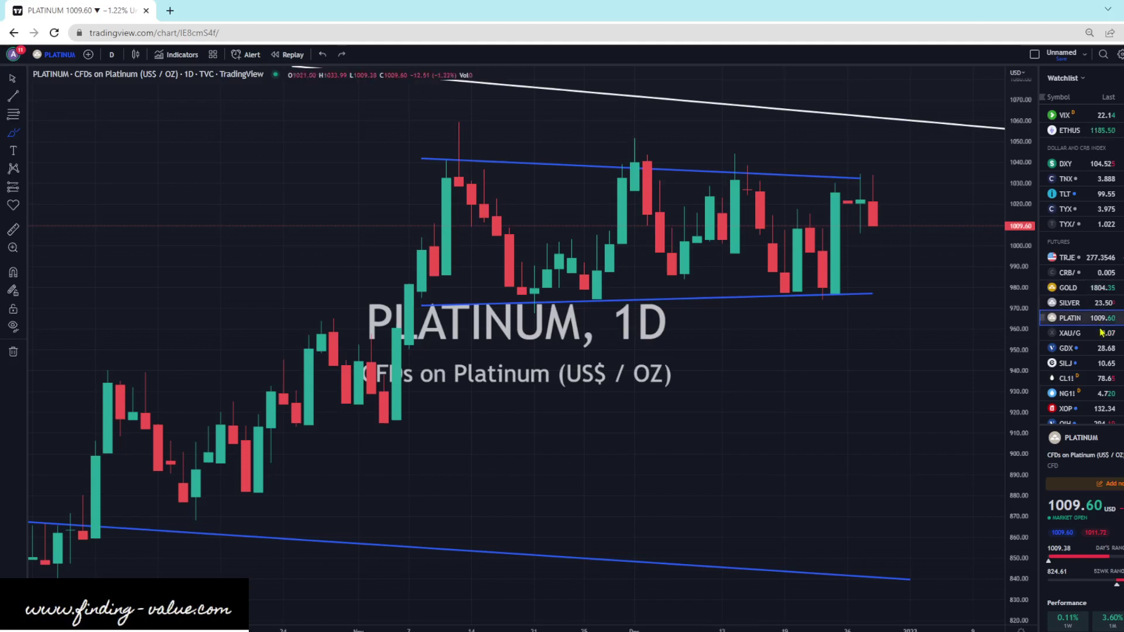
key(Down)
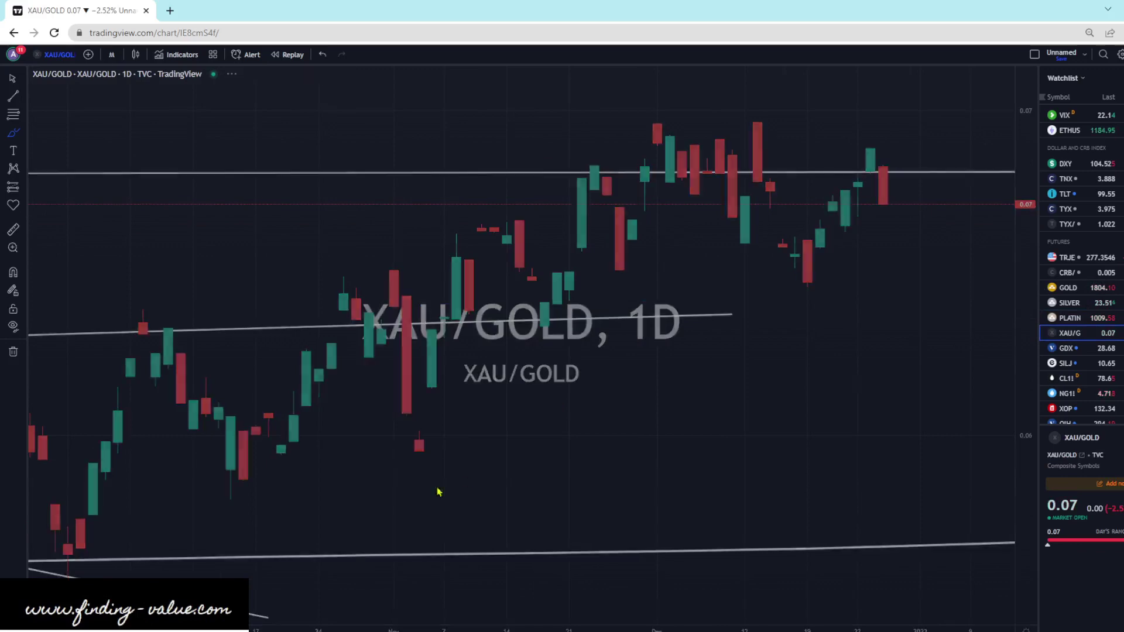
Step: On the monthly (1M) chart, extend the XAU/GOLD horizontal line near 0.07 far left across the history
text(1M)
key(Return)
scroll(472, 453, up, 1)
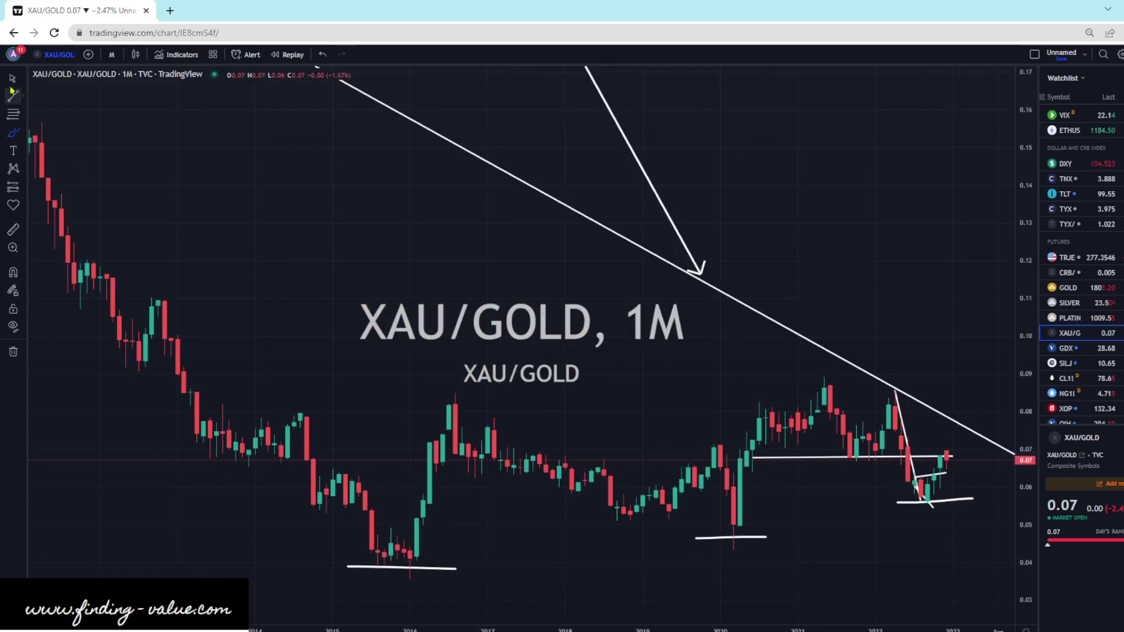
drag(755, 460, 179, 462)
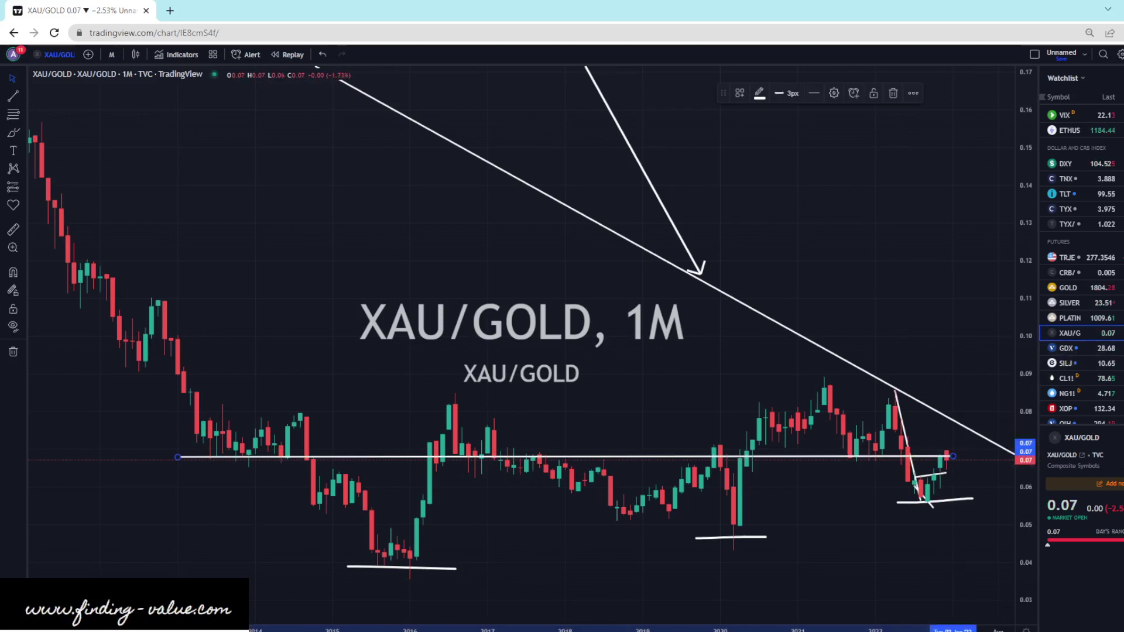
Step: Return to the 1D interval and move down the watchlist to the GDX chart
key(1)
key(d)
key(Return)
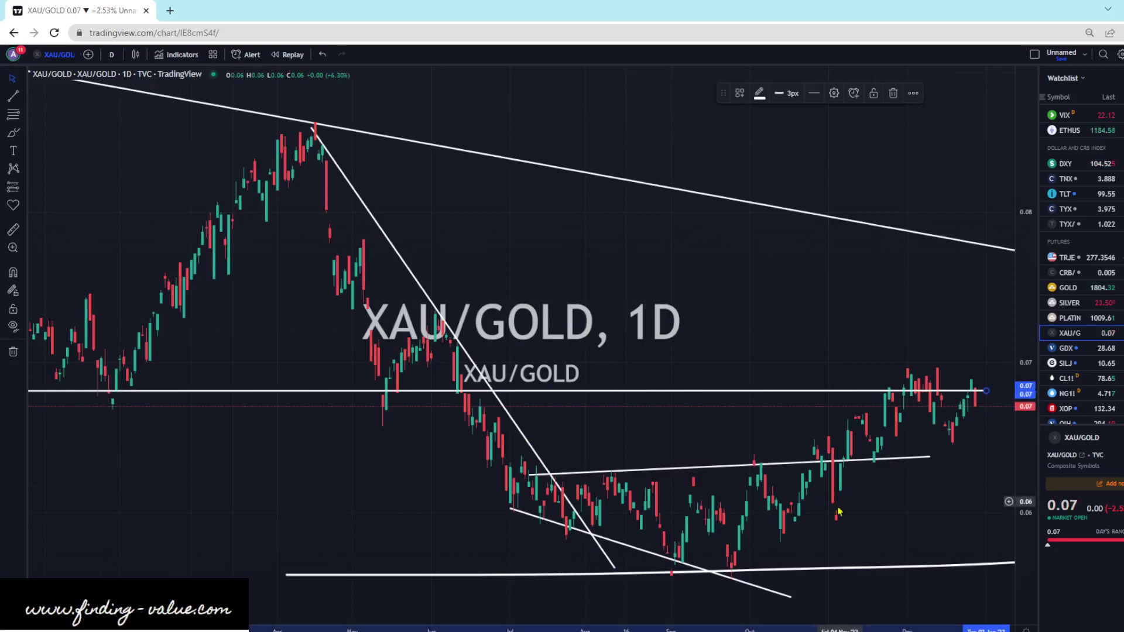
key(Down)
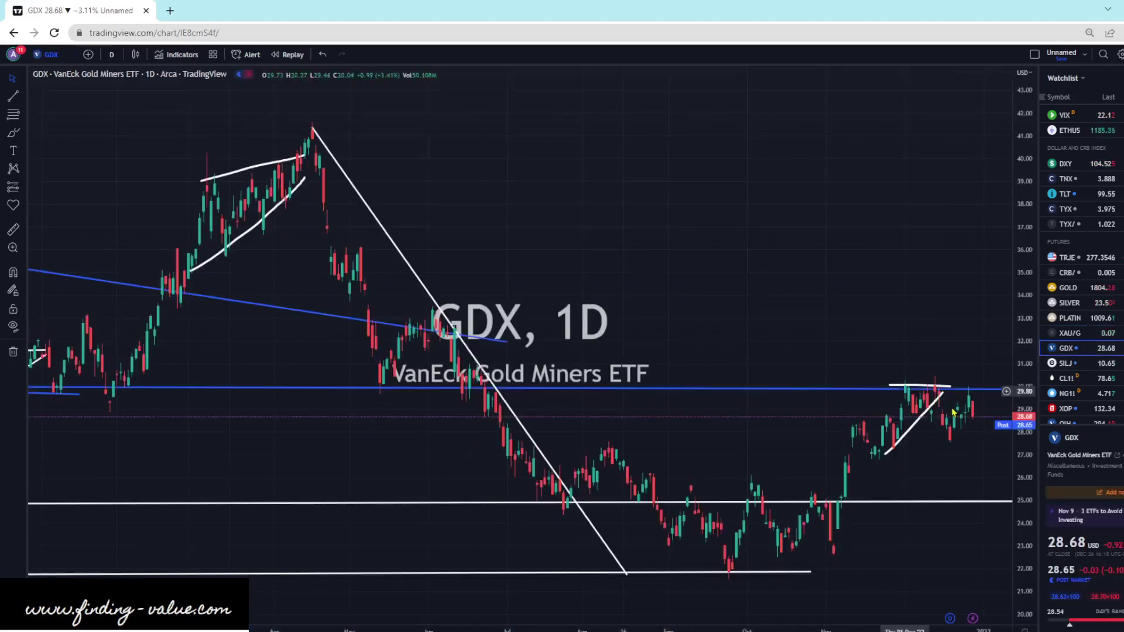
Step: Review the SILJ chart, then open the CL1! Light Crude Oil Futures chart from the watchlist
click(1060, 365)
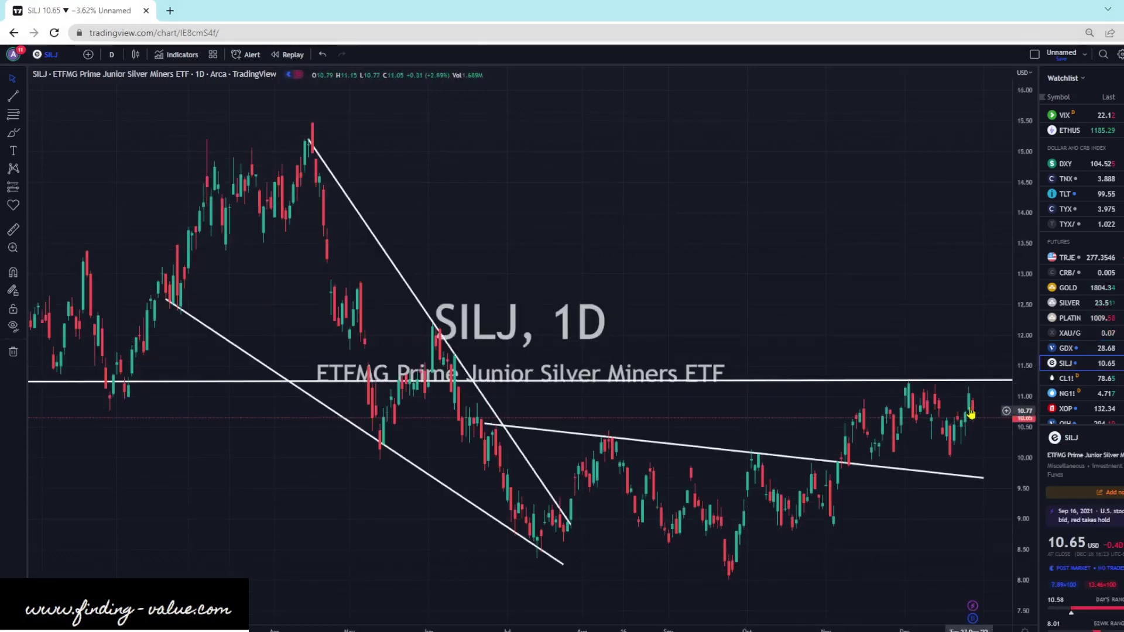
scroll(519, 531, down, 5)
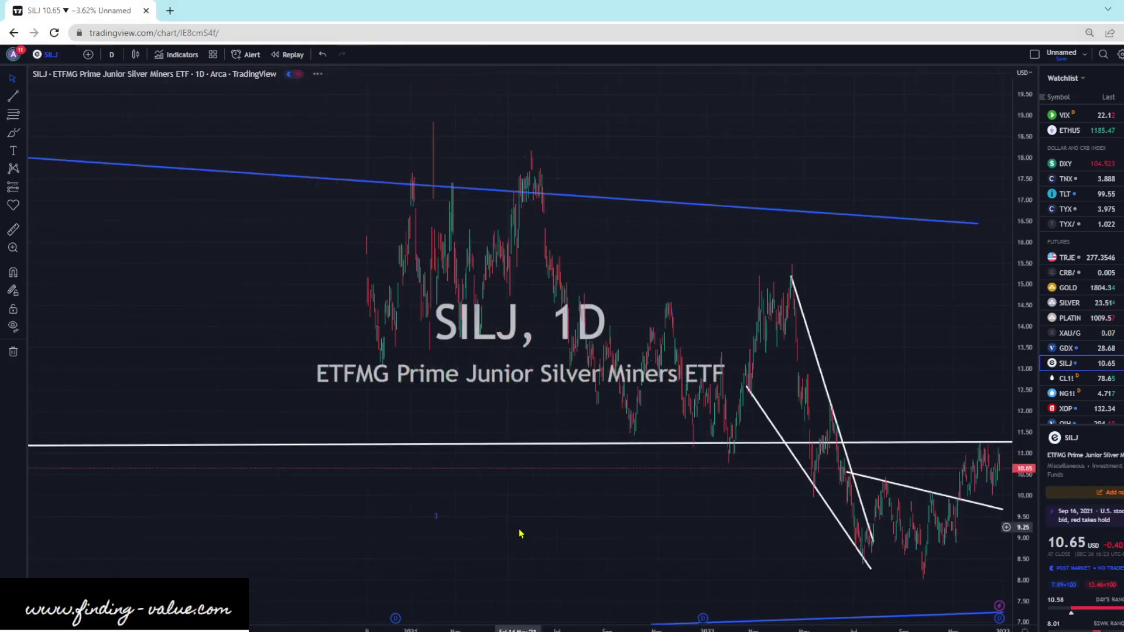
scroll(519, 530, down, 4)
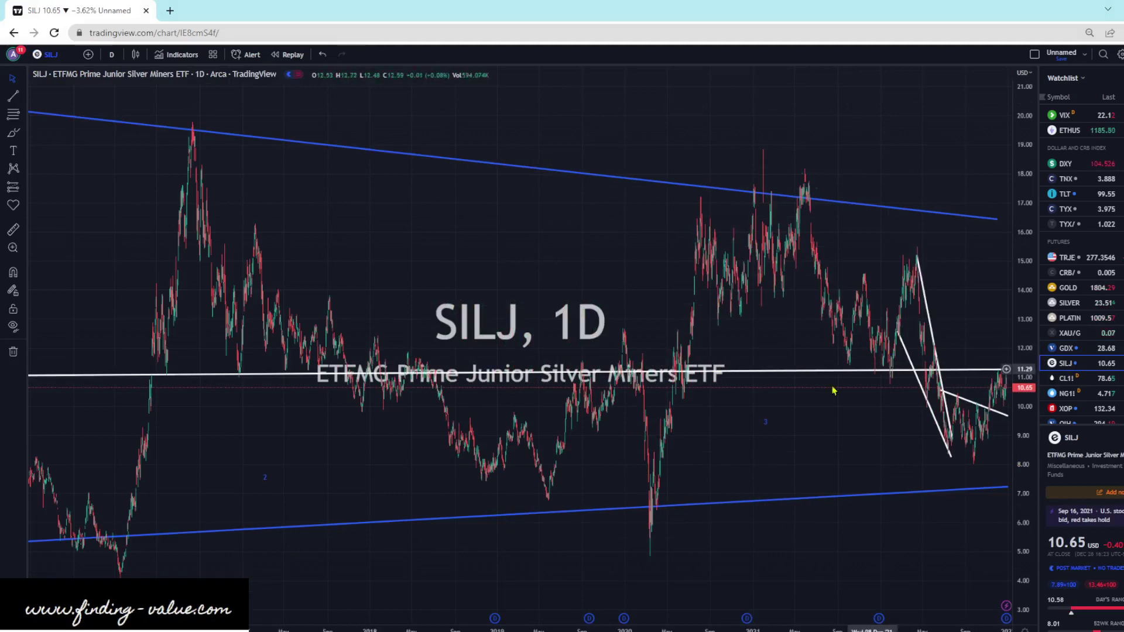
scroll(819, 389, up, 8)
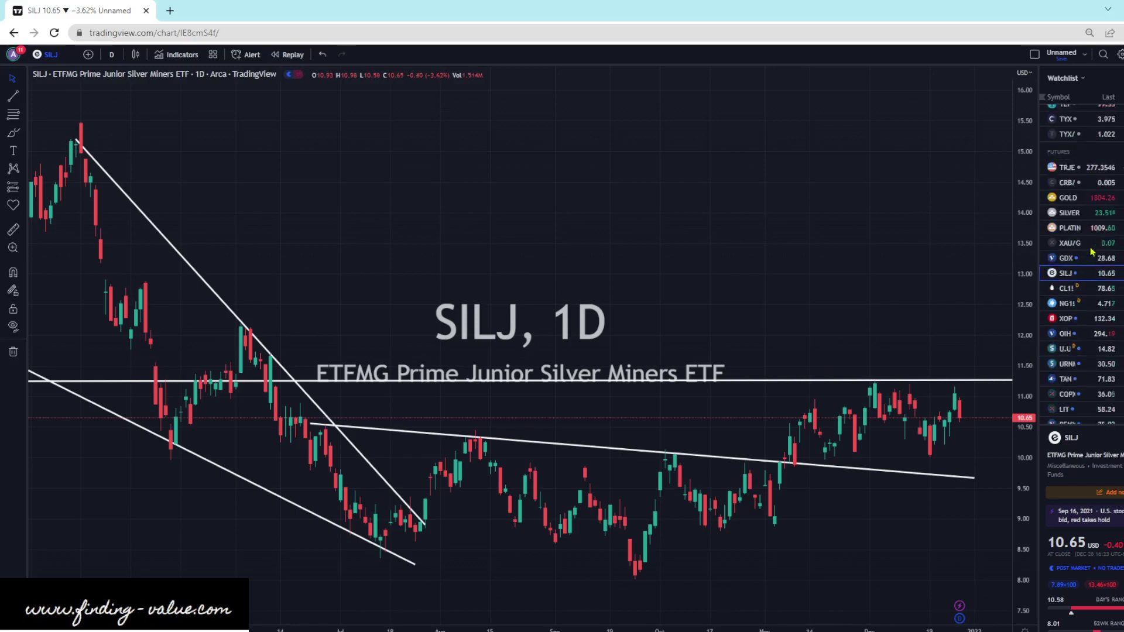
scroll(1095, 263, down, 4)
click(1100, 255)
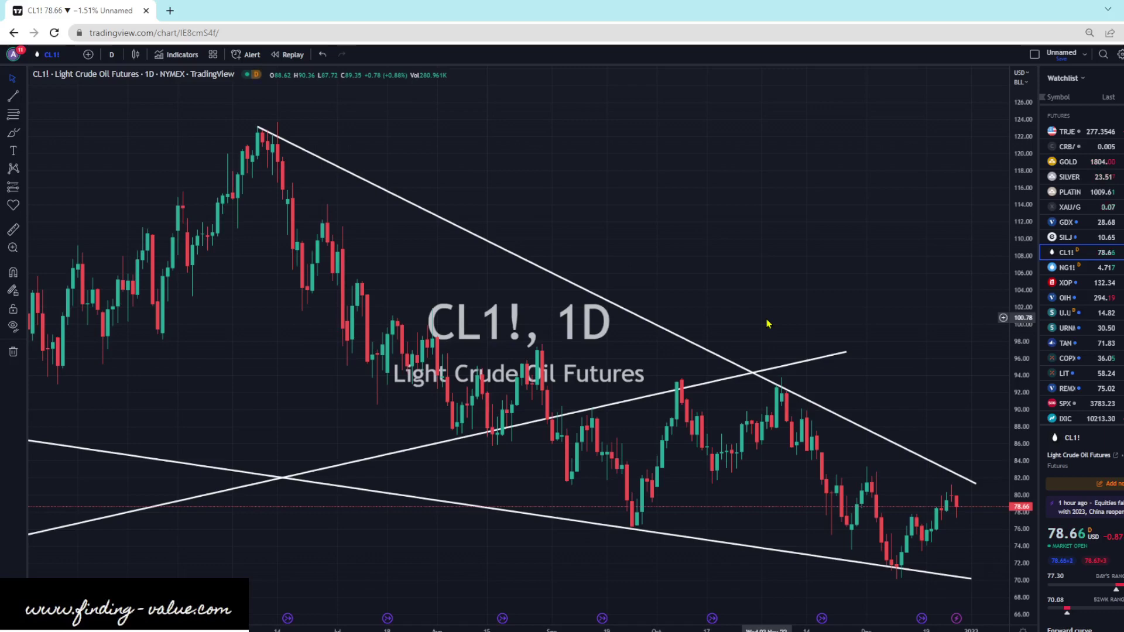
Step: Brush a circle around the latest CL1! candles, undo it, and move on to NG1!
scroll(768, 324, down, 5)
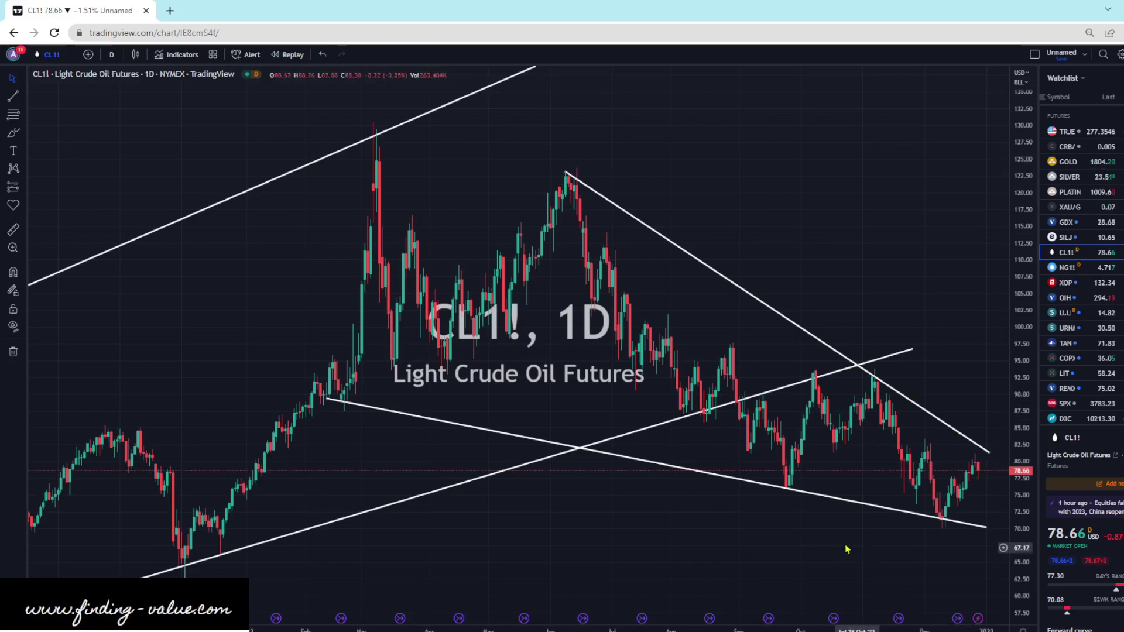
scroll(843, 547, up, 5)
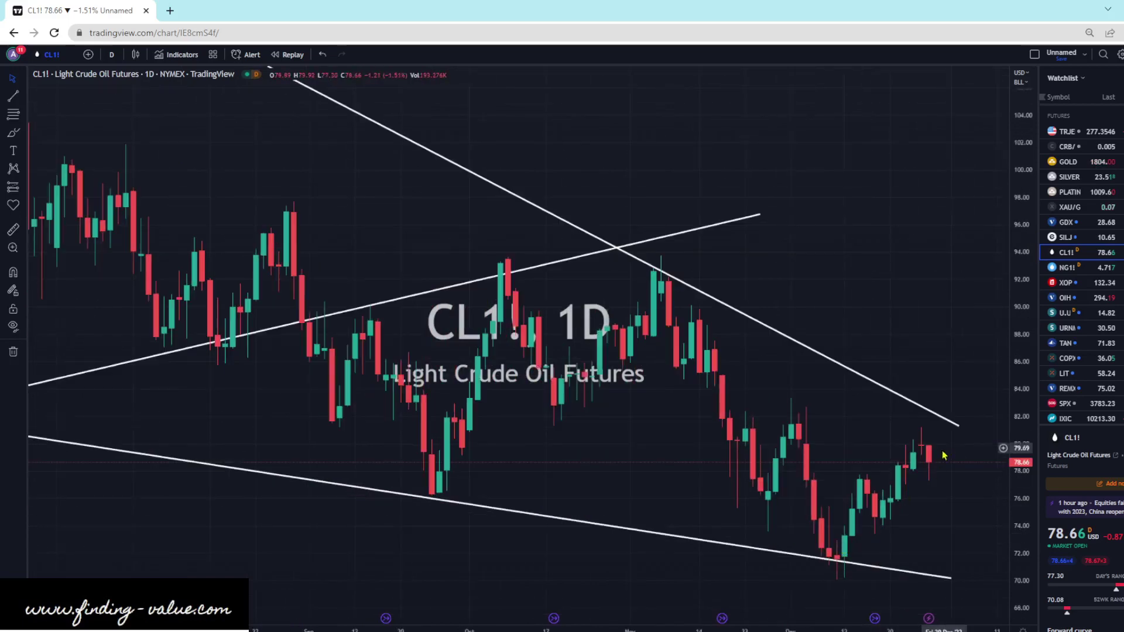
click(13, 132)
mouse_move(945, 439)
mouse_down()
mouse_move(922, 445)
mouse_move(950, 481)
mouse_move(945, 441)
mouse_up()
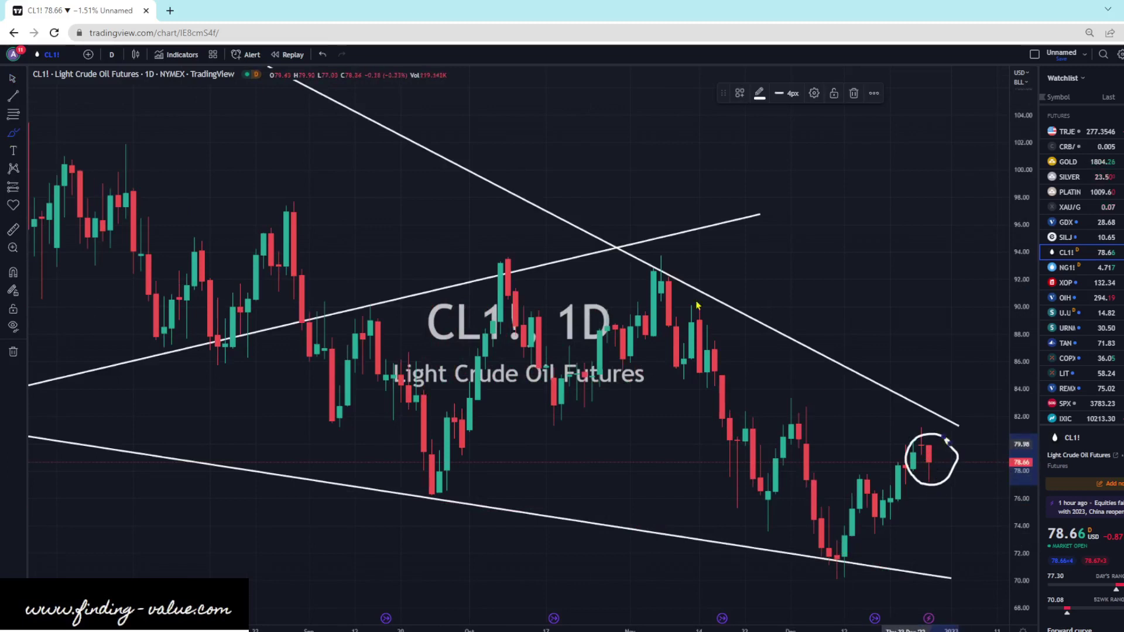
click(322, 55)
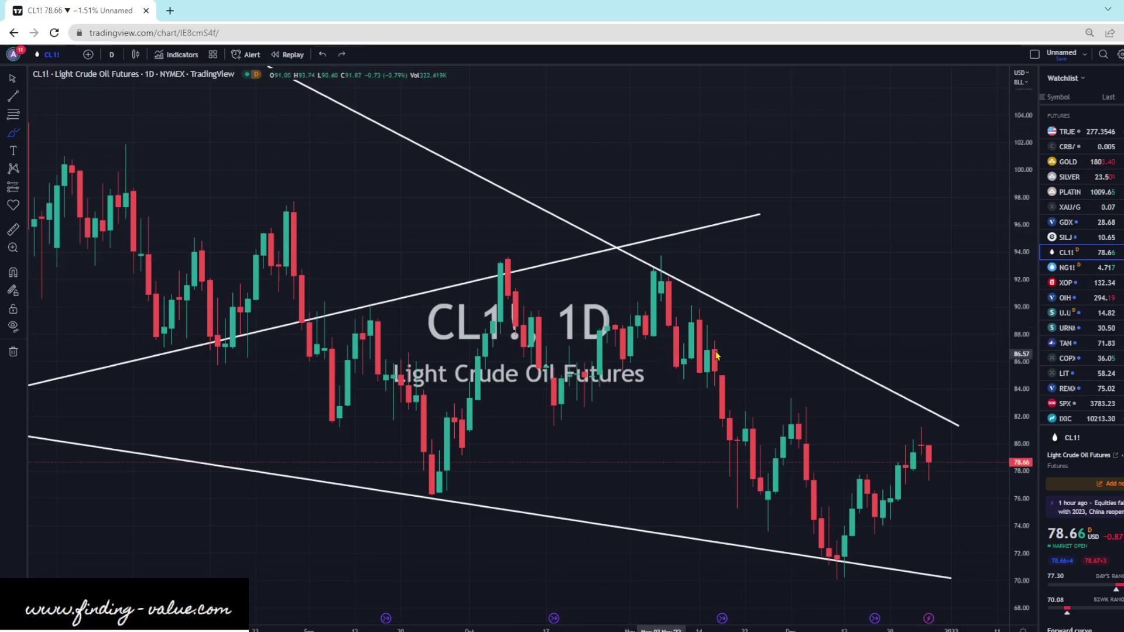
key(Down)
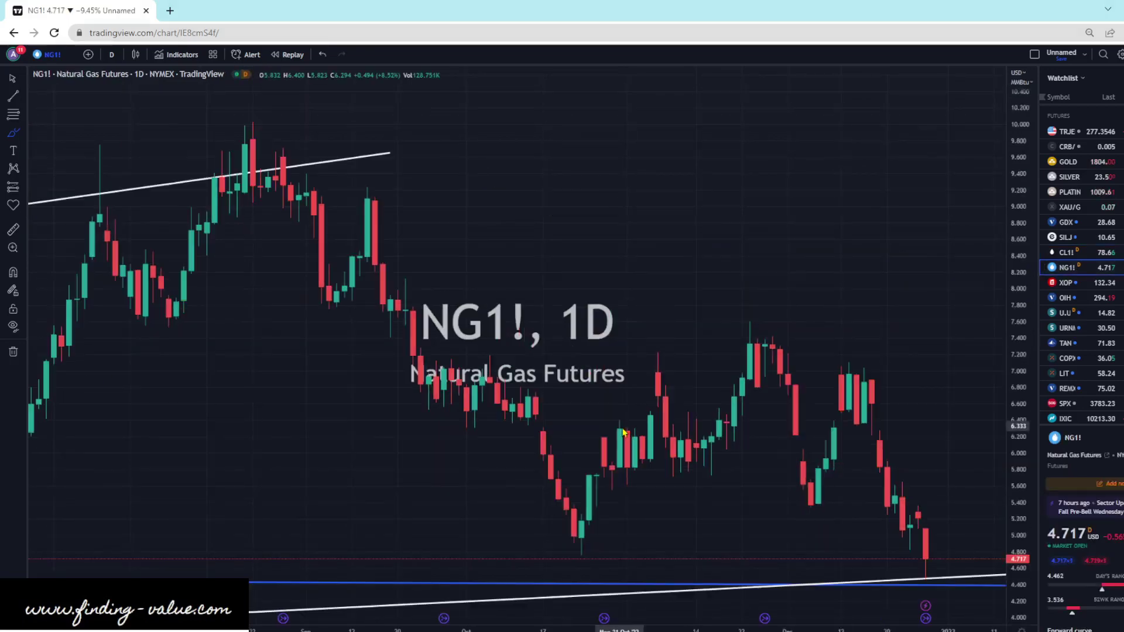
Step: Zoom the NG1! chart out and back in, then advance to XOP in the watchlist
scroll(751, 499, down, 10)
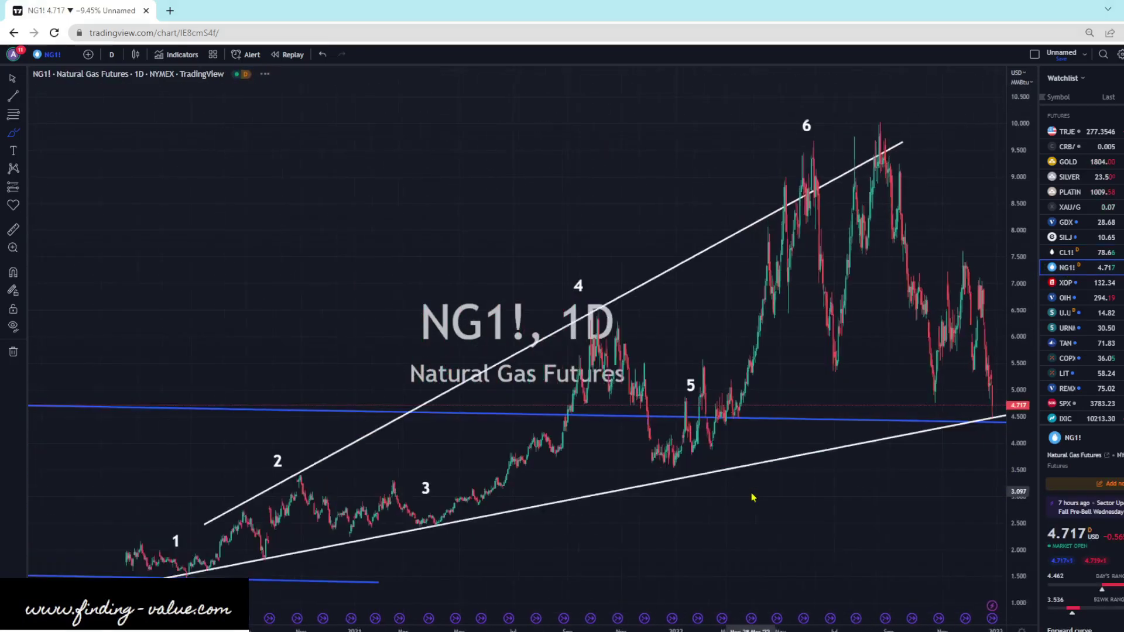
scroll(752, 497, down, 2)
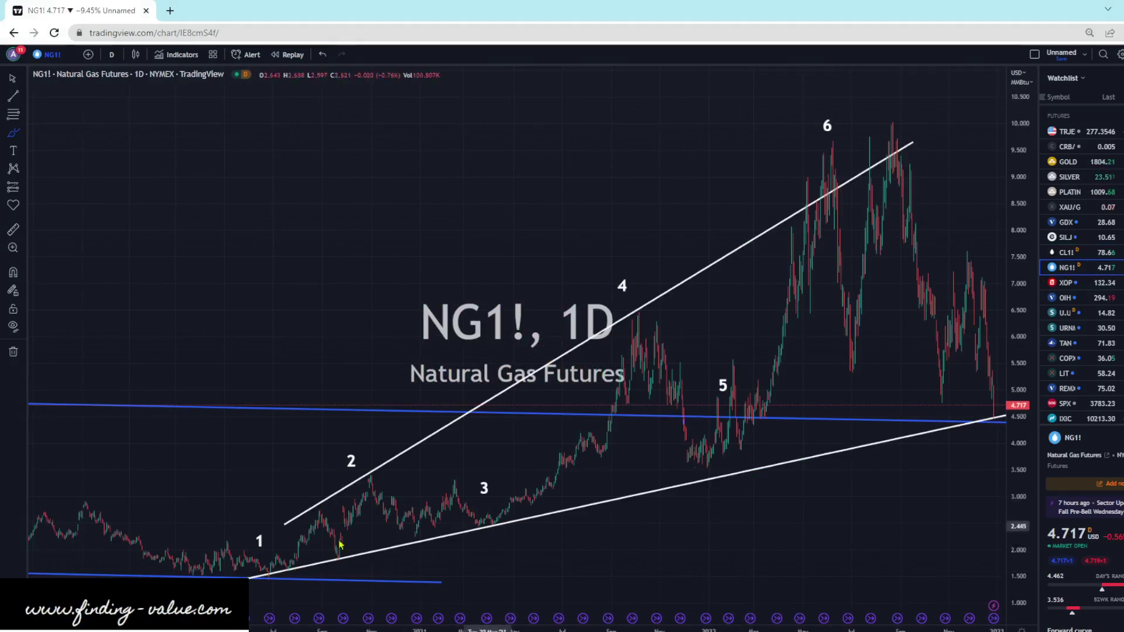
scroll(785, 454, up, 4)
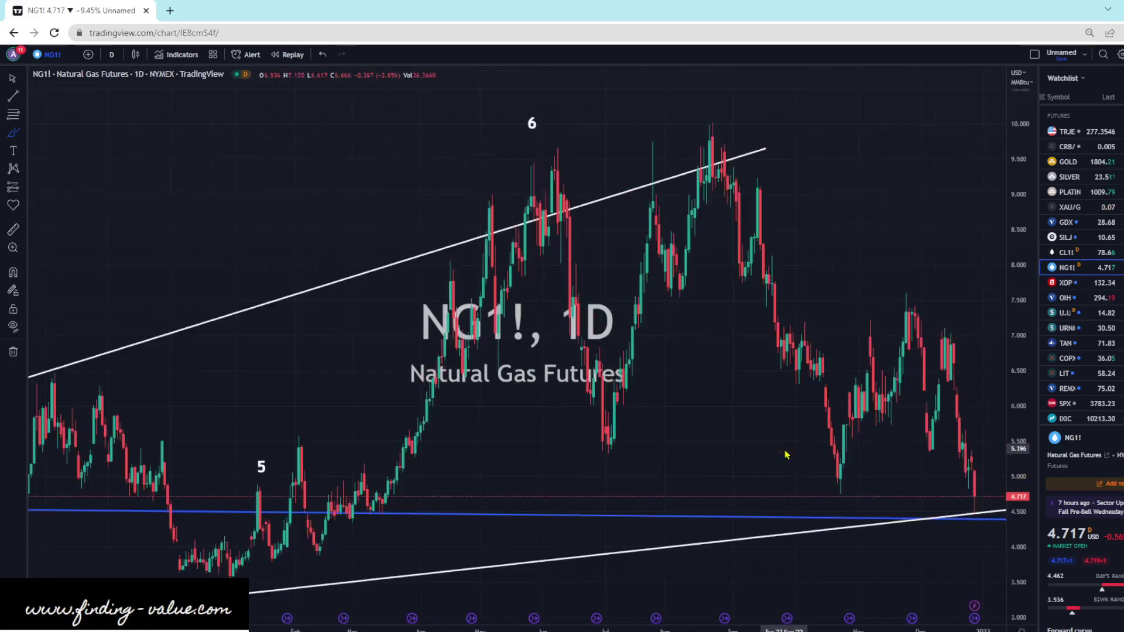
scroll(785, 454, up, 2)
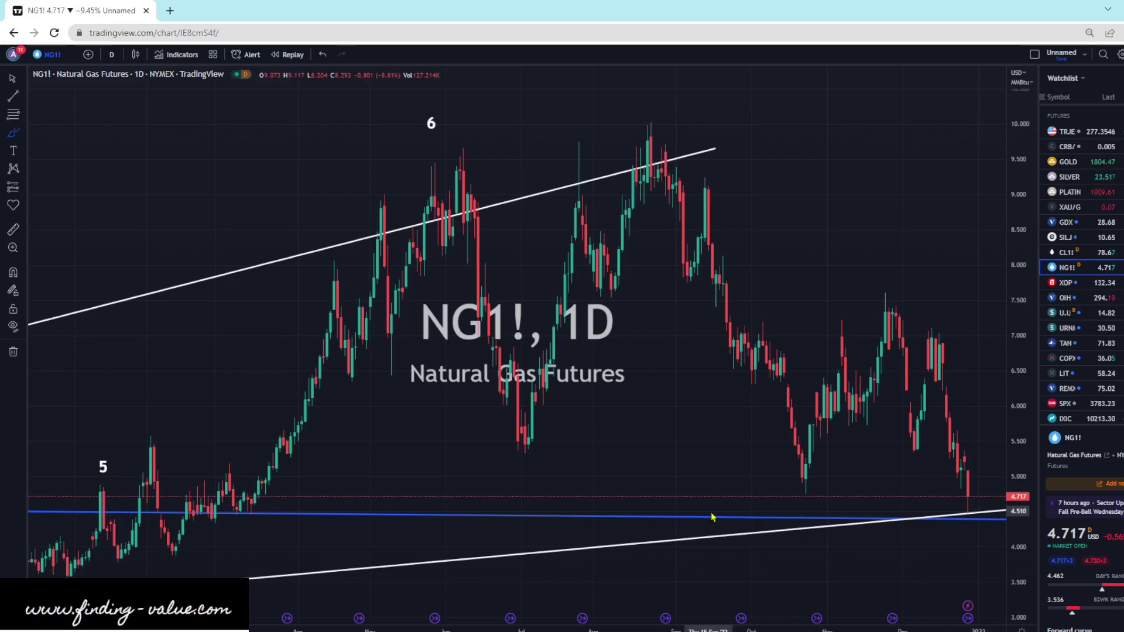
key(Down)
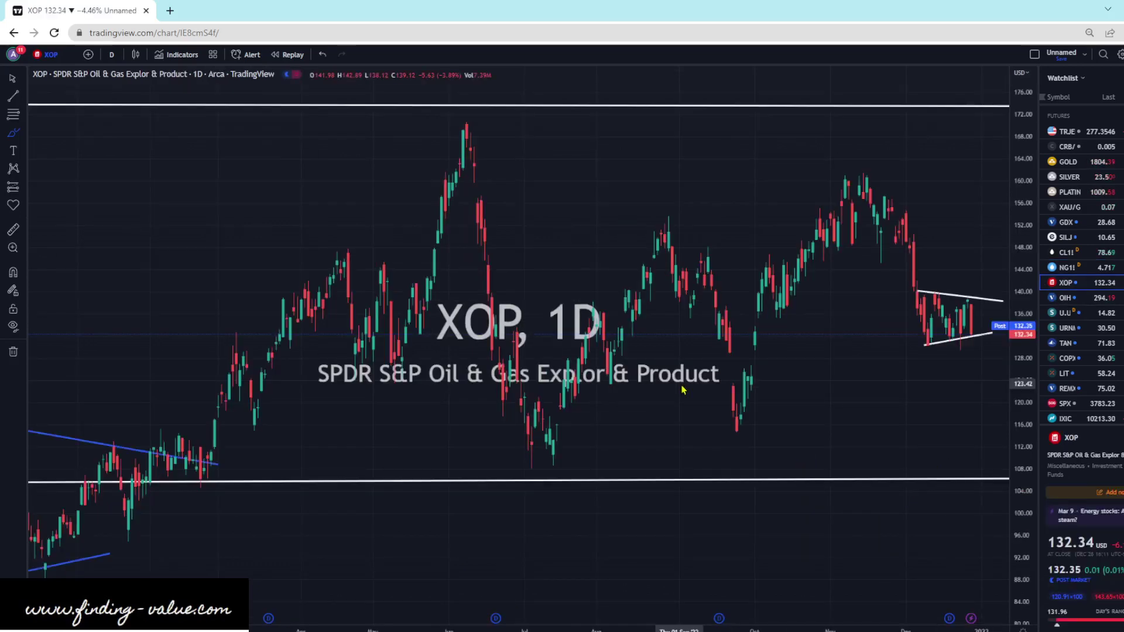
Step: Brush zigzag and downward price projections from XOP's recent drop, then undo them
scroll(951, 357, up, 3)
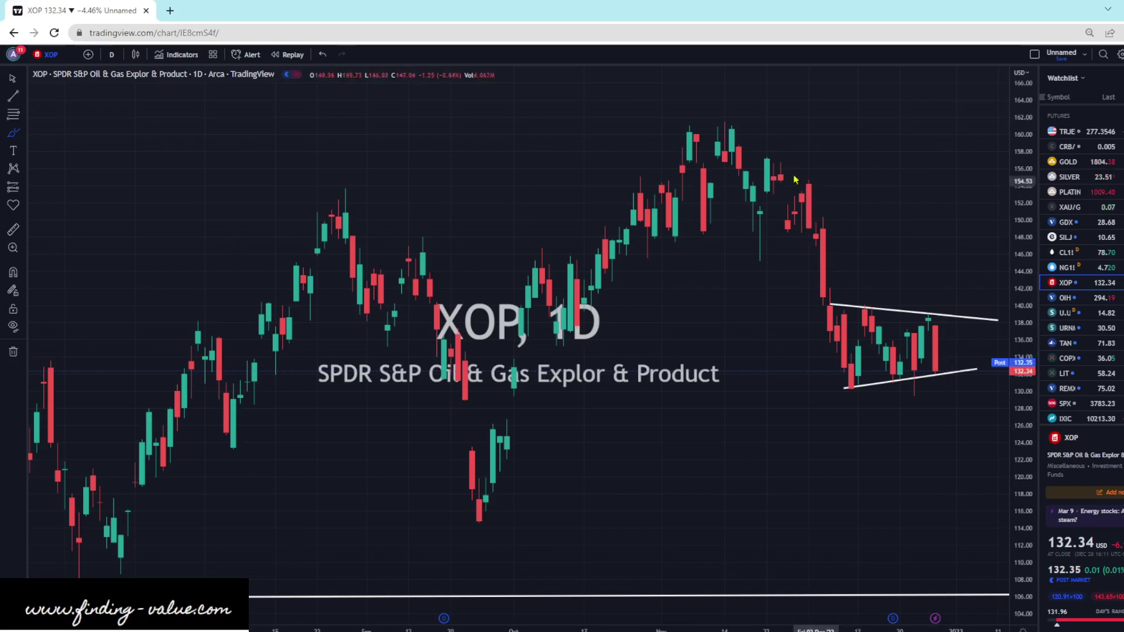
mouse_move(787, 167)
mouse_down()
mouse_move(816, 237)
mouse_move(849, 389)
mouse_move(867, 313)
mouse_move(898, 374)
mouse_move(934, 314)
mouse_up()
mouse_move(938, 363)
mouse_down()
mouse_move(940, 375)
mouse_move(963, 328)
mouse_move(979, 339)
mouse_move(1006, 159)
mouse_move(999, 173)
mouse_up()
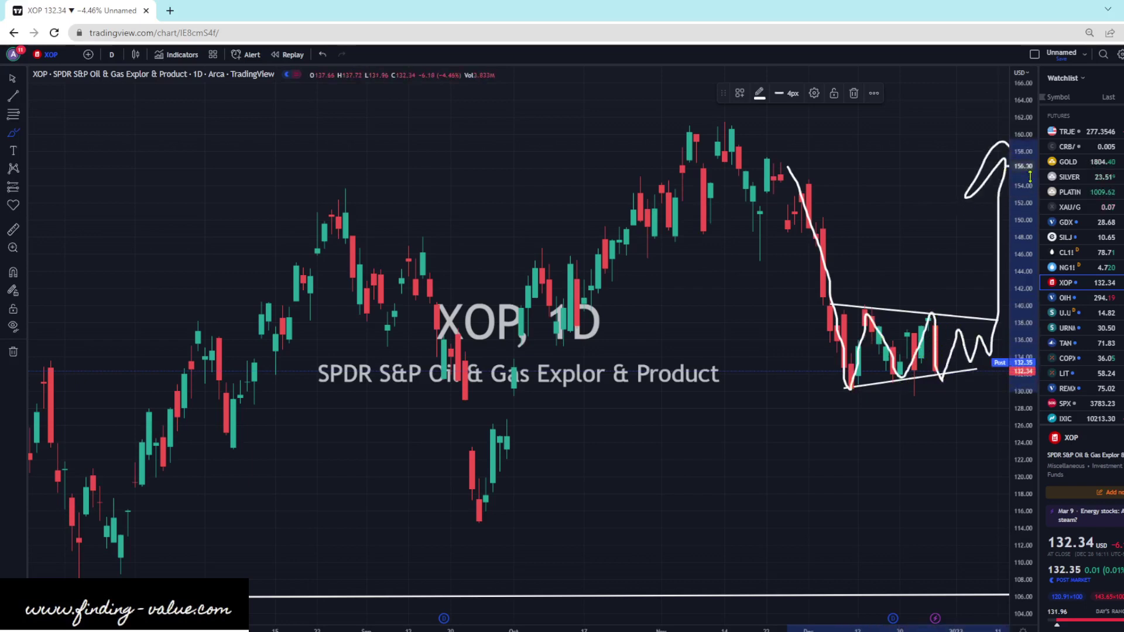
drag(936, 366, 953, 518)
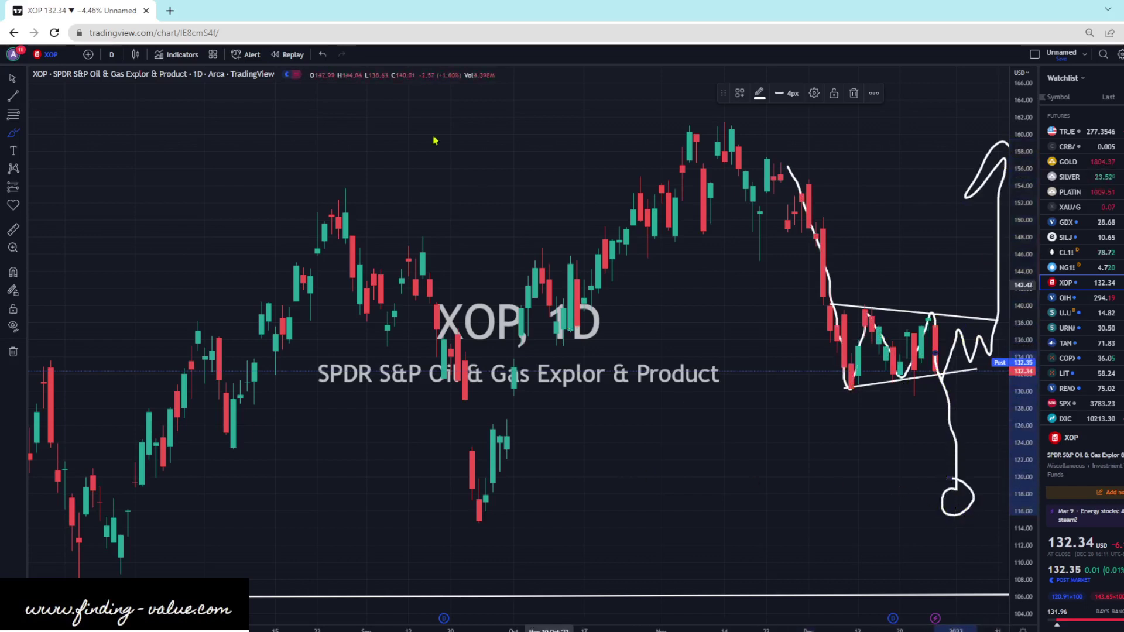
click(323, 55)
click(323, 56)
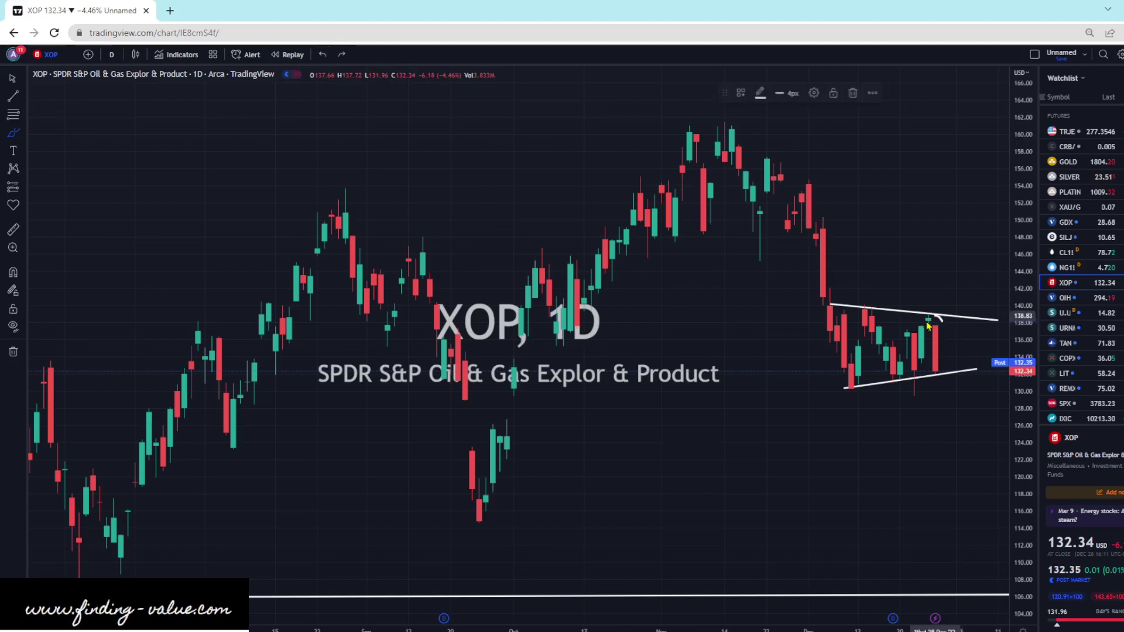
Step: Brush a loop around the latest candles and the drop, then undo it
mouse_move(940, 319)
mouse_down()
mouse_move(938, 376)
mouse_move(930, 318)
mouse_up()
mouse_move(834, 164)
mouse_down()
mouse_move(814, 363)
mouse_move(872, 350)
mouse_move(818, 155)
mouse_up()
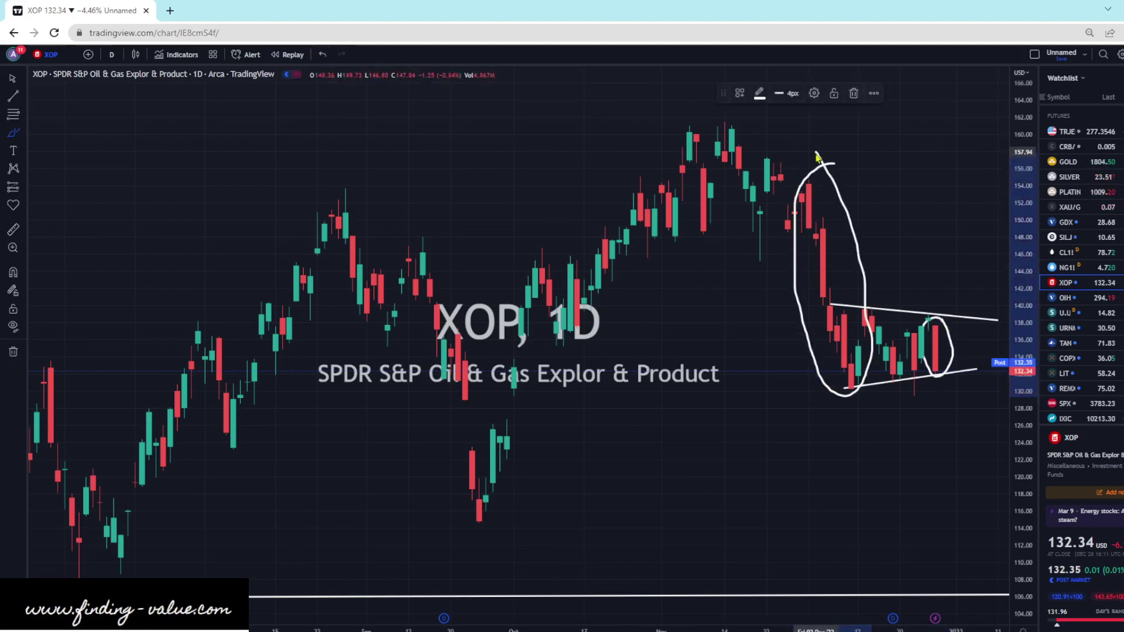
click(323, 55)
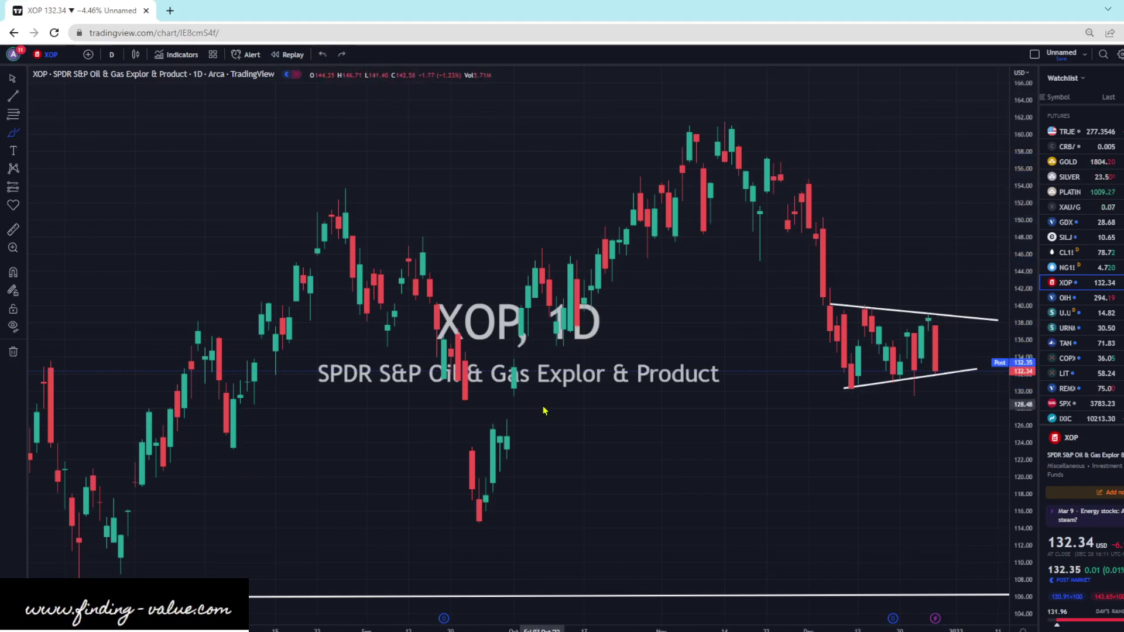
Step: Open the OIH chart and brush a loop around early December candles plus a rising zigzag
click(1064, 299)
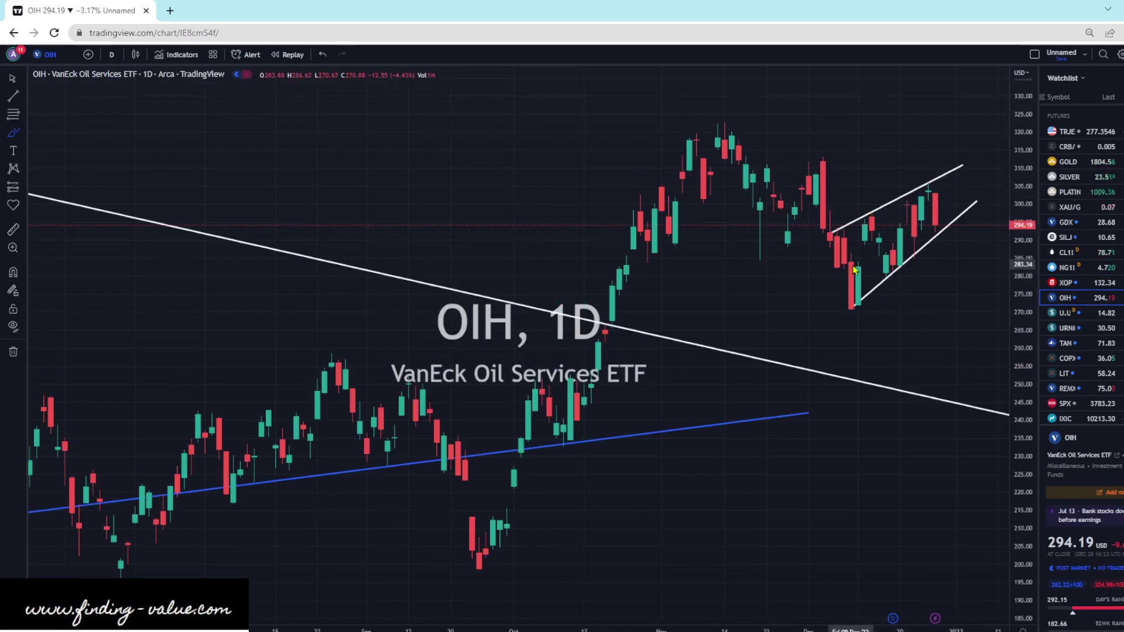
drag(808, 162, 828, 147)
mouse_move(803, 183)
mouse_down()
mouse_move(799, 237)
mouse_move(842, 211)
mouse_move(815, 125)
mouse_up()
mouse_move(856, 300)
mouse_down()
mouse_move(868, 216)
mouse_move(895, 265)
mouse_move(913, 202)
mouse_move(922, 238)
mouse_move(934, 78)
mouse_up()
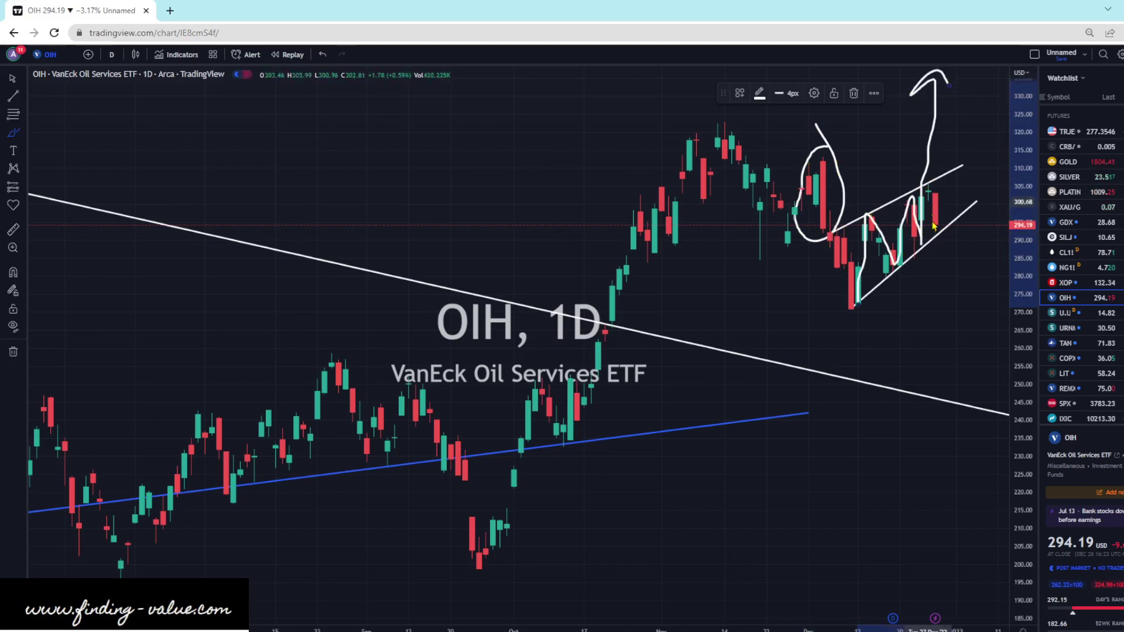
Step: Undo the zigzag and loop, then brush a drop from the wedge into a circle near 250–265
click(322, 54)
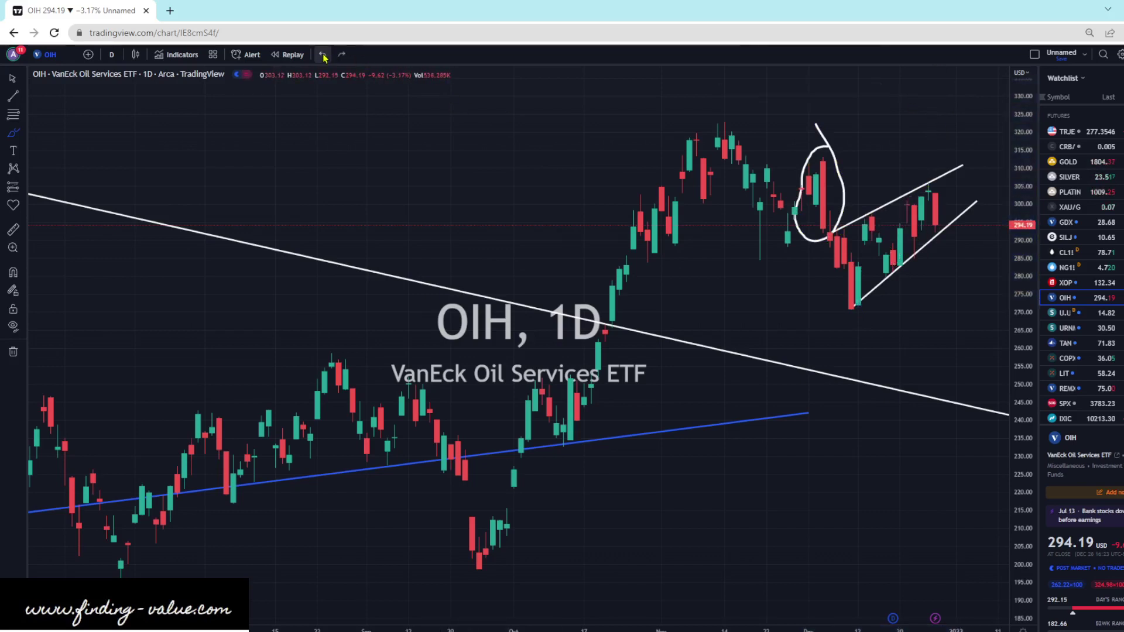
click(322, 54)
mouse_move(949, 210)
mouse_down()
mouse_move(973, 304)
mouse_move(966, 333)
mouse_up()
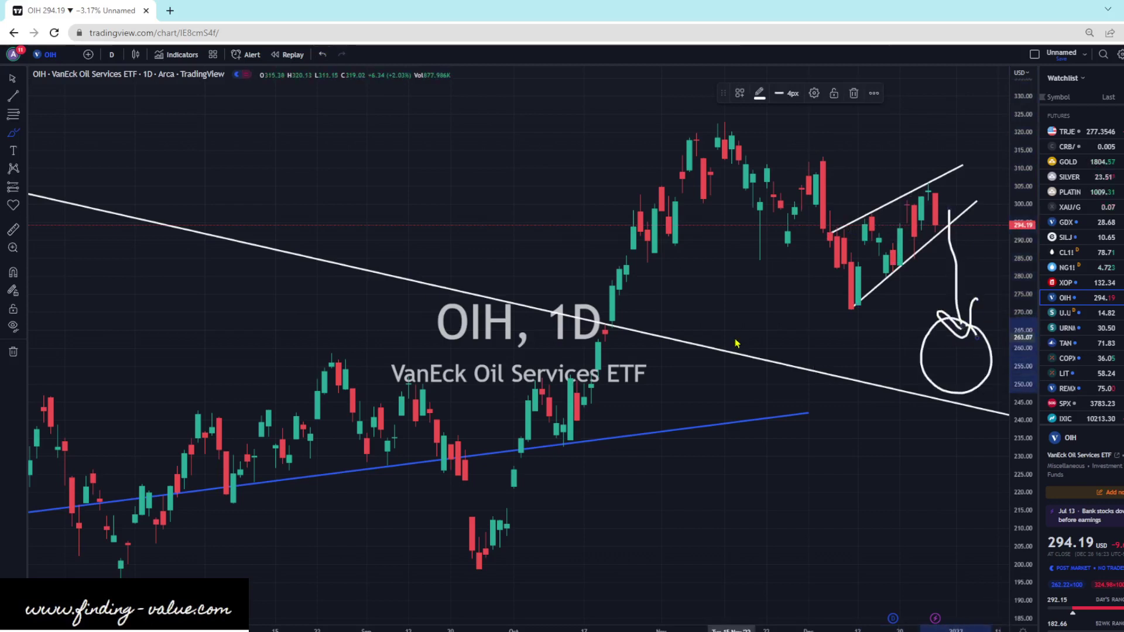